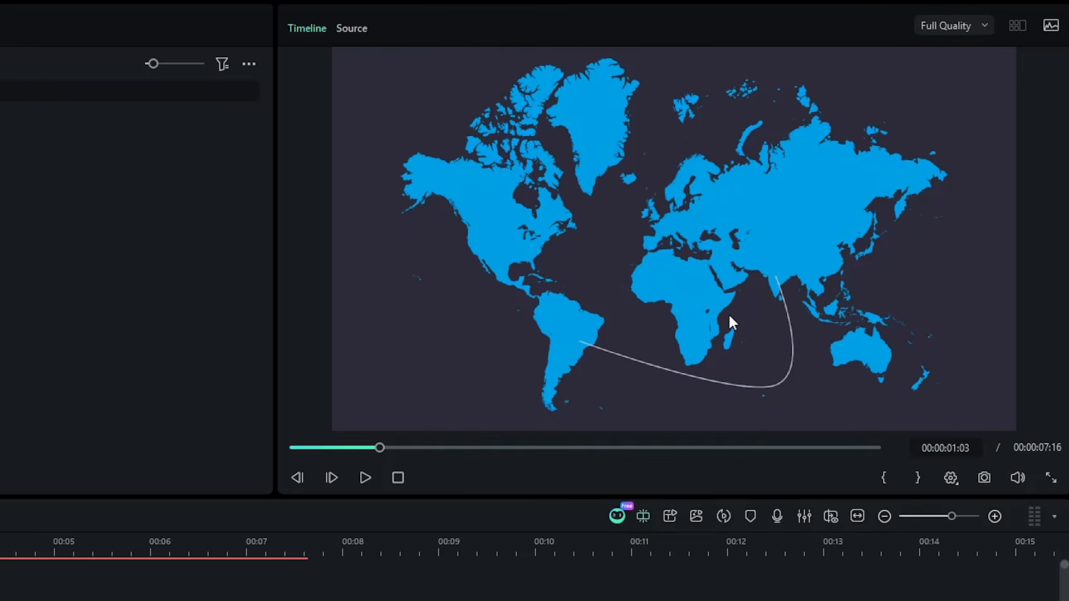
- Reshape the pen path's curve between South America and India by adjusting its middle anchor in the Indian Ocean
left_click(743, 384)
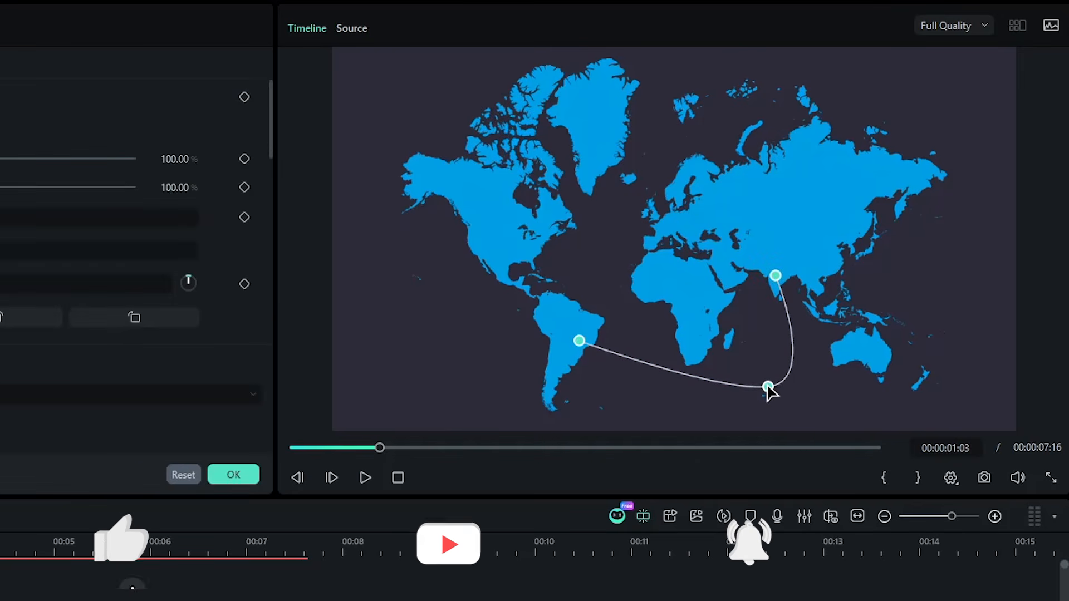
left_click(768, 386)
left_click_drag(767, 386, 730, 388)
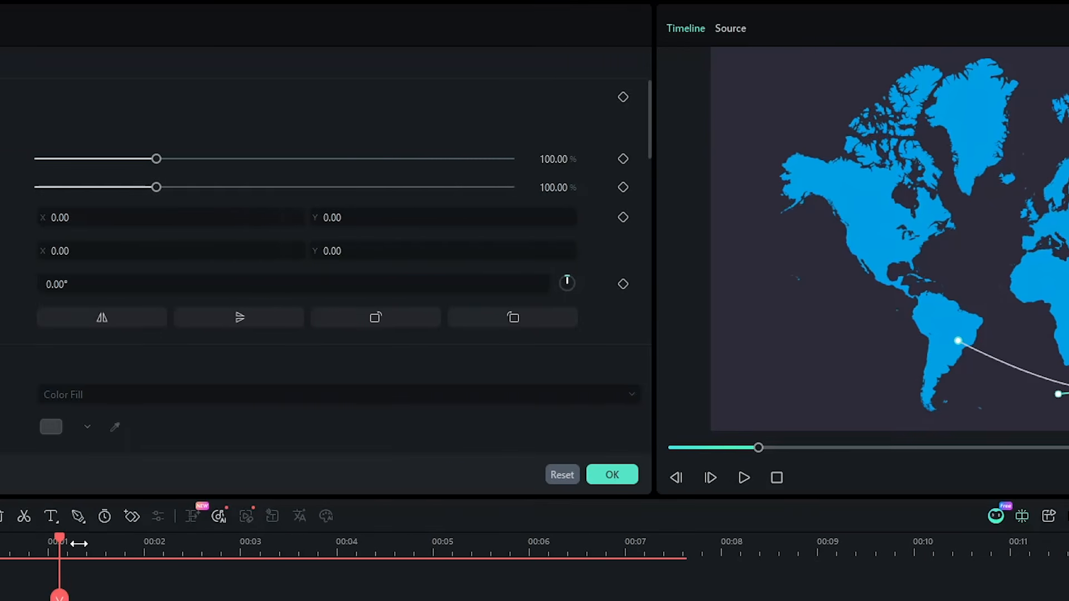
- Apply the Neon stroke style to the pen path and colour it with the blue sampled from the map
scroll(675, 387, "down", 5)
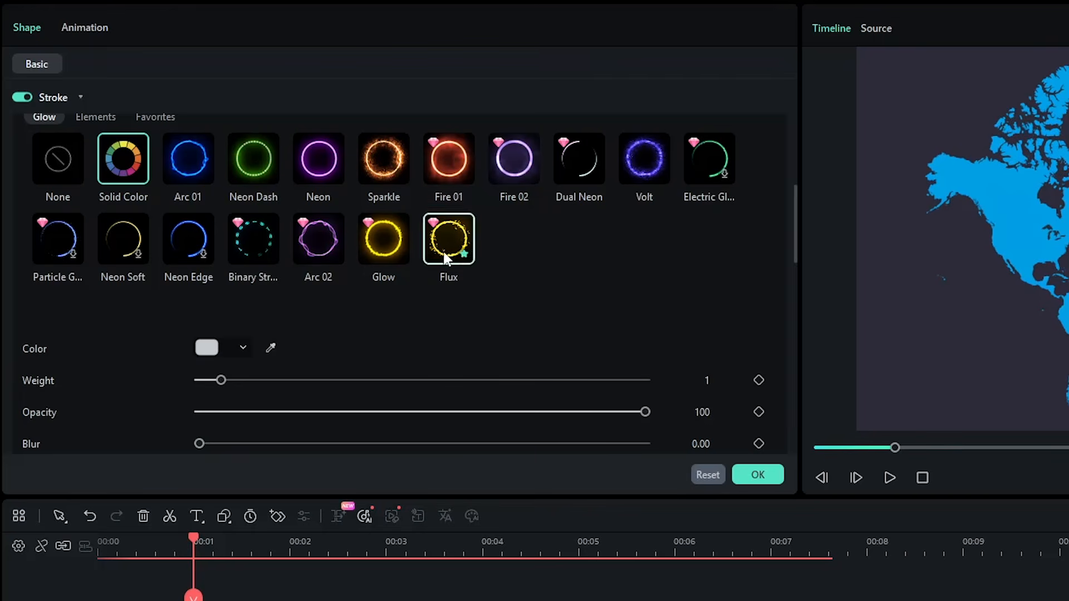
left_click(326, 161)
scroll(721, 301, "down", 2)
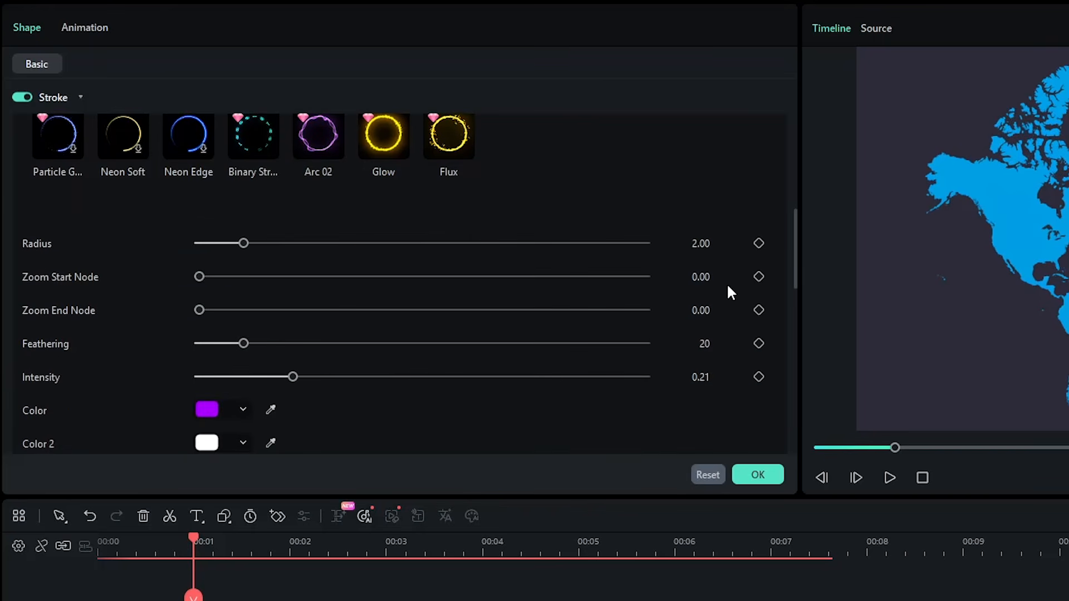
left_click(273, 410)
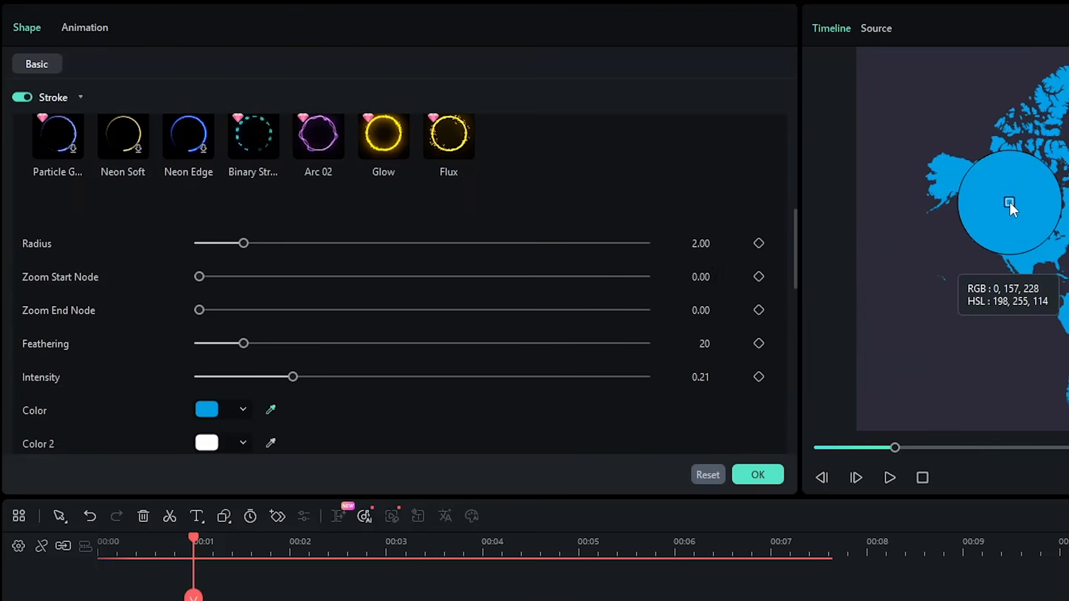
left_click(1009, 199)
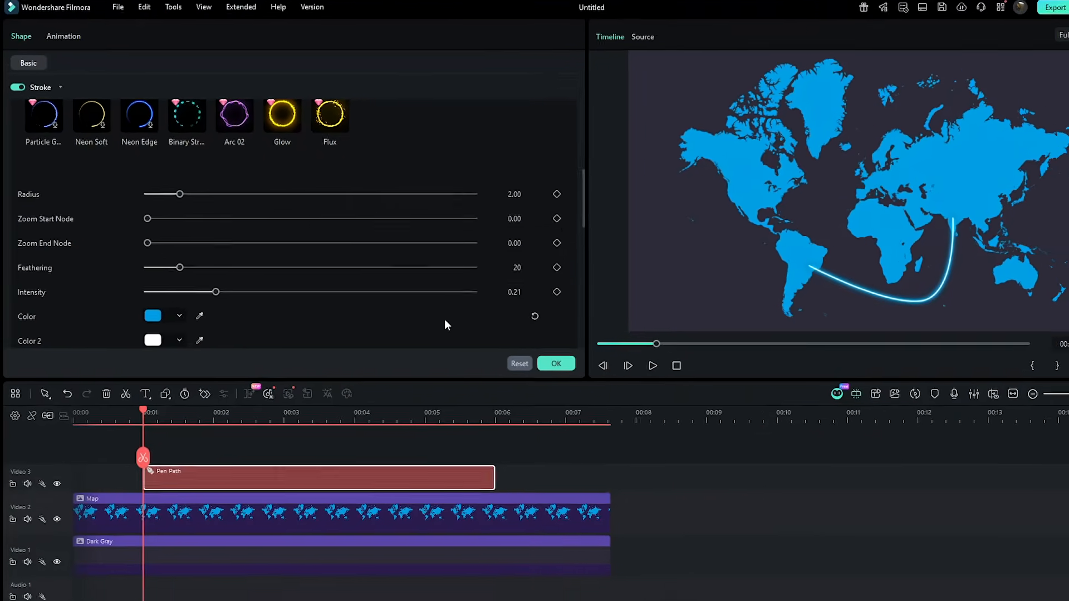
- Keyframe the pen path's Trim path End from 0% at 00:00:01:00 to 100% at 00:00:03:10
scroll(395, 302, "down", 3)
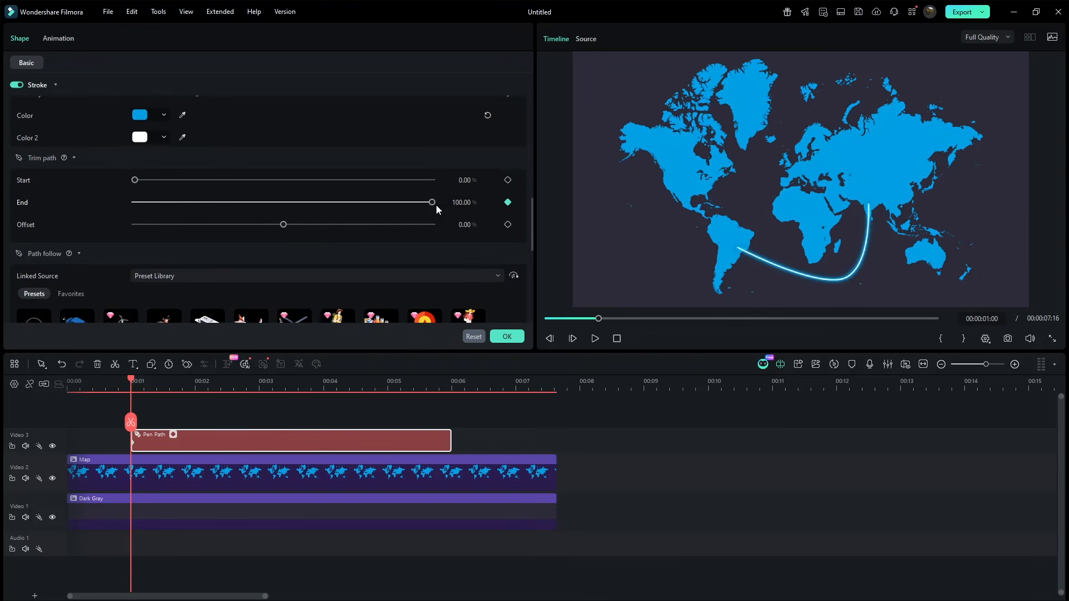
left_click_drag(433, 203, 152, 203)
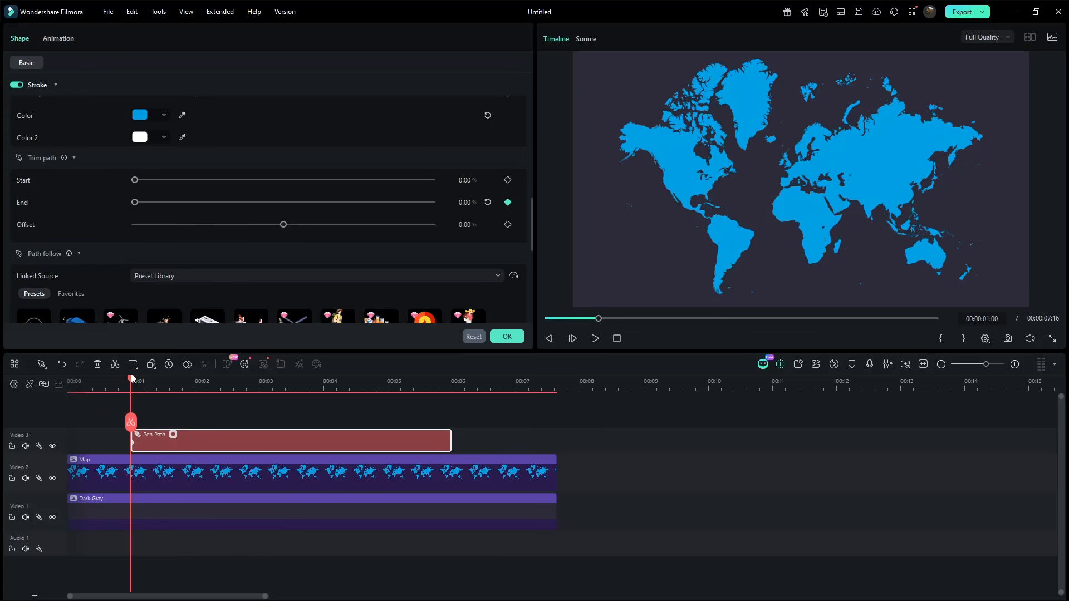
left_click_drag(131, 380, 286, 385)
left_click_drag(135, 203, 432, 202)
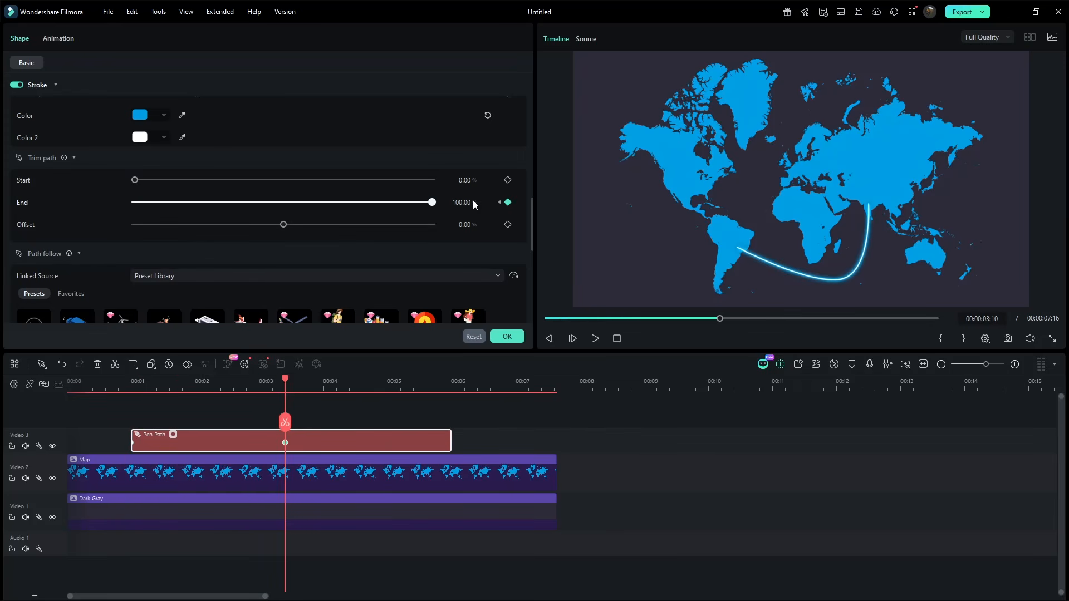
- Play back the path-drawing animation from just before the Pen Path clip starts
left_click(118, 382)
key("space")
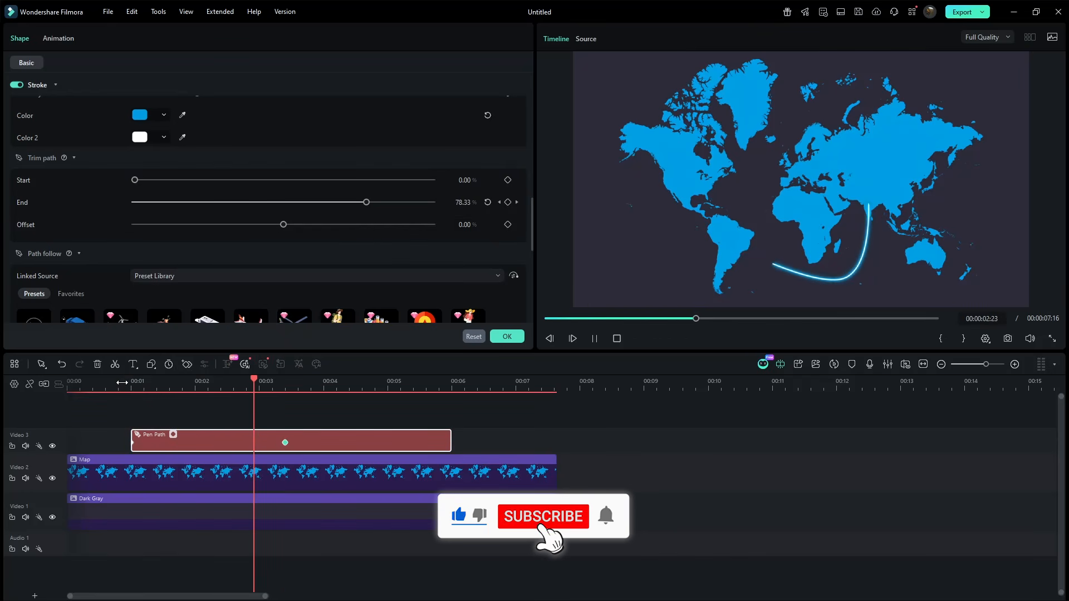
key("space")
- Switch the pen path's stroke style to Neon Dash, colour it with the map's sampled blue, and confirm
scroll(295, 234, "up", 10)
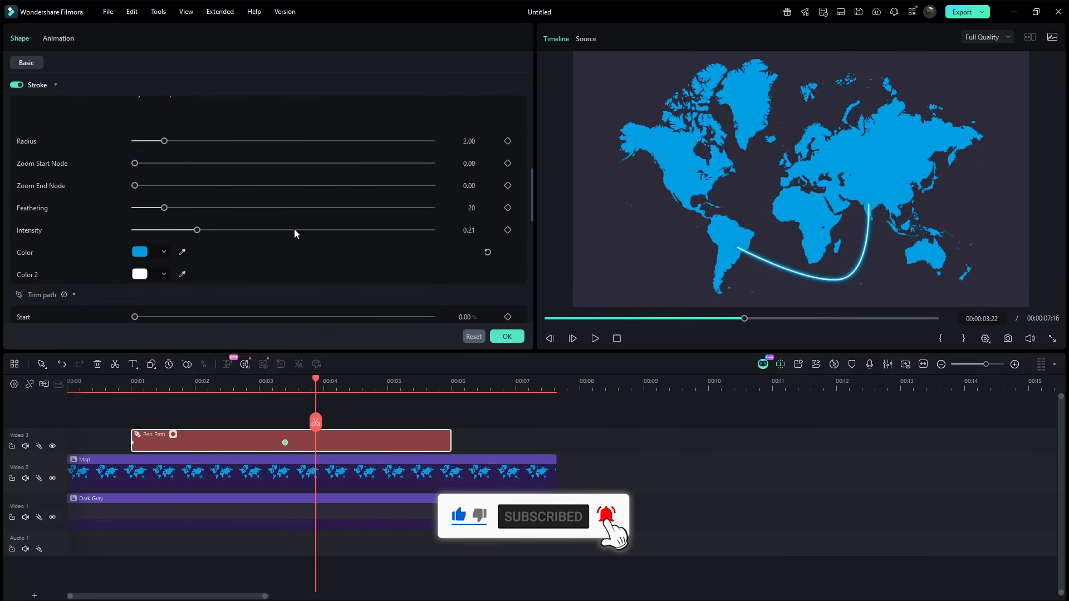
left_click(171, 123)
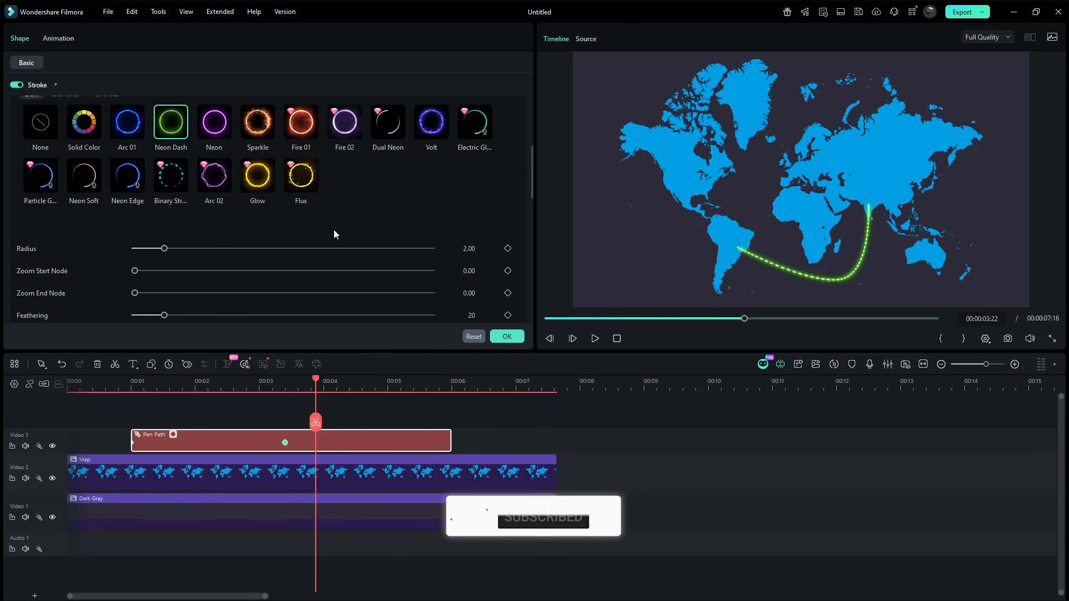
scroll(332, 235, "down", 1)
left_click(183, 307)
left_click(692, 161)
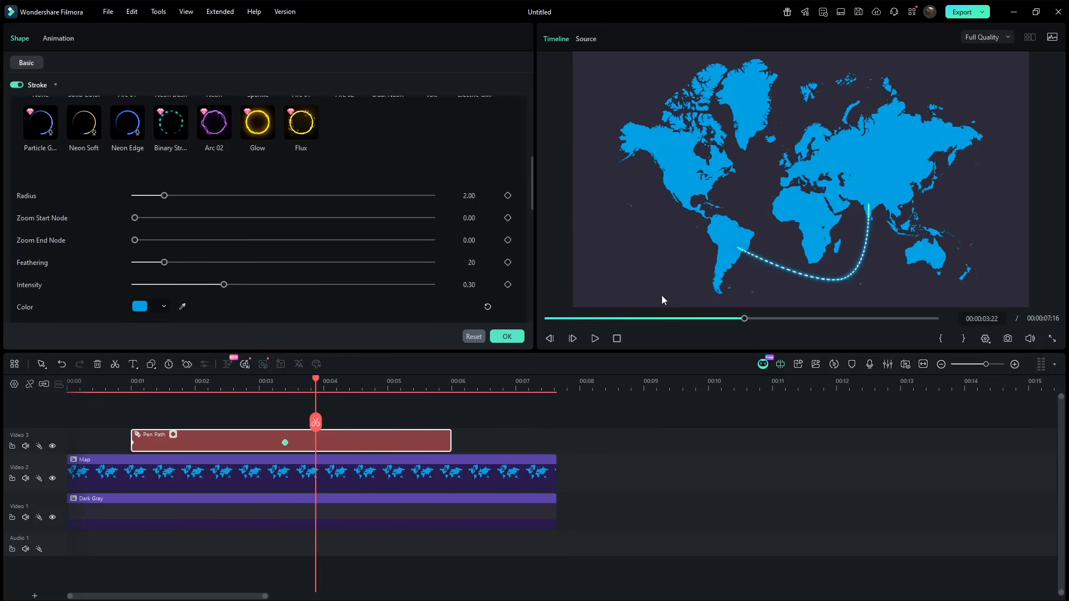
left_click(507, 337)
- Search the stickers for "pulse" and add Signal Pulse on a new top track at 00:00, keeping the 1920x1080 25fps project settings
left_click(258, 48)
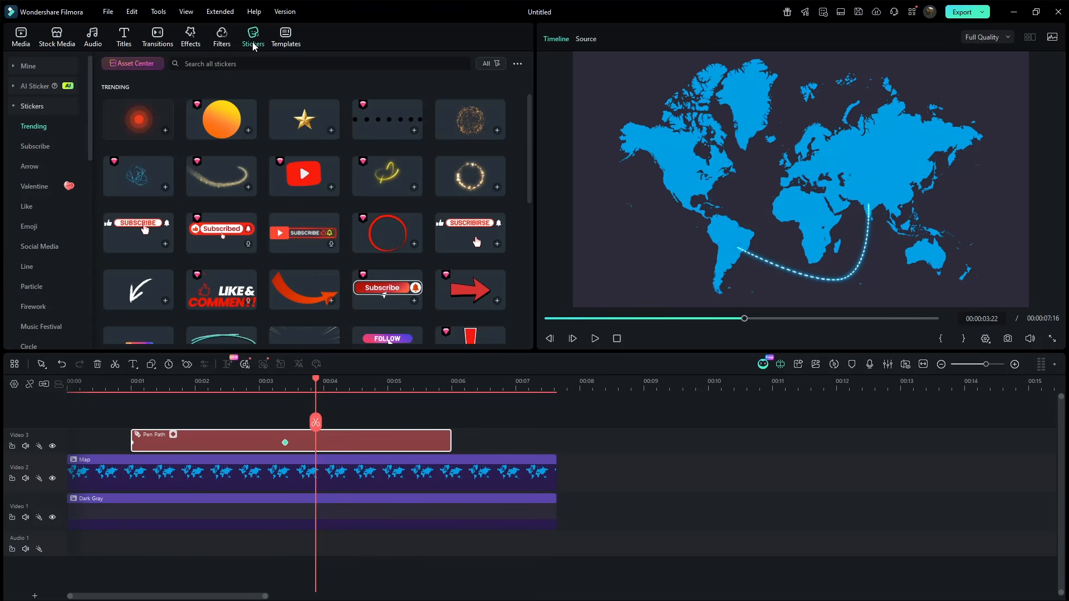
left_click(221, 64)
type("pulse")
key("Return")
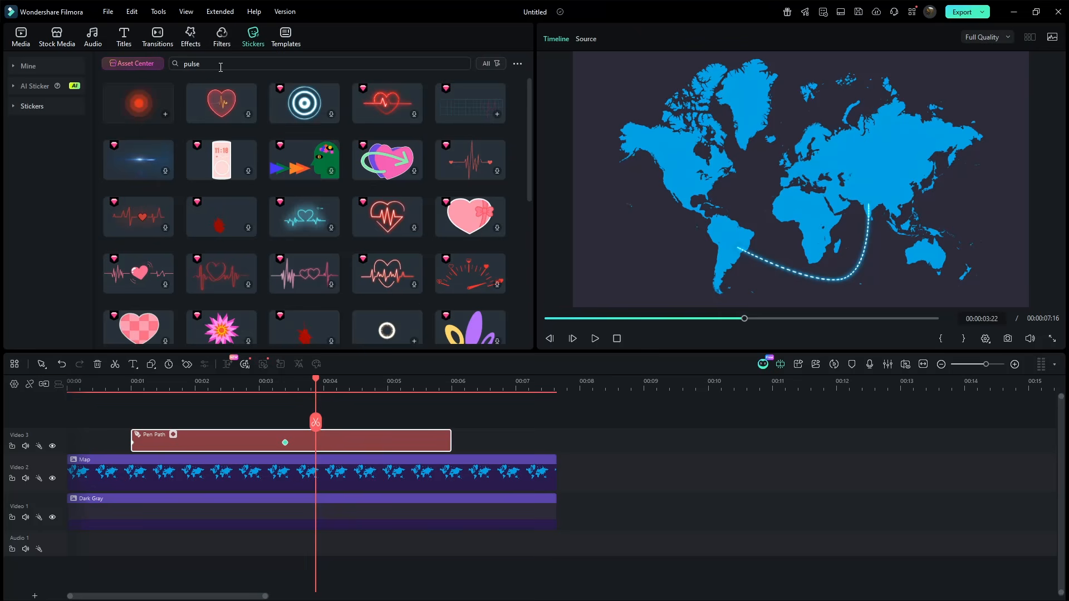
left_click_drag(143, 102, 46, 413)
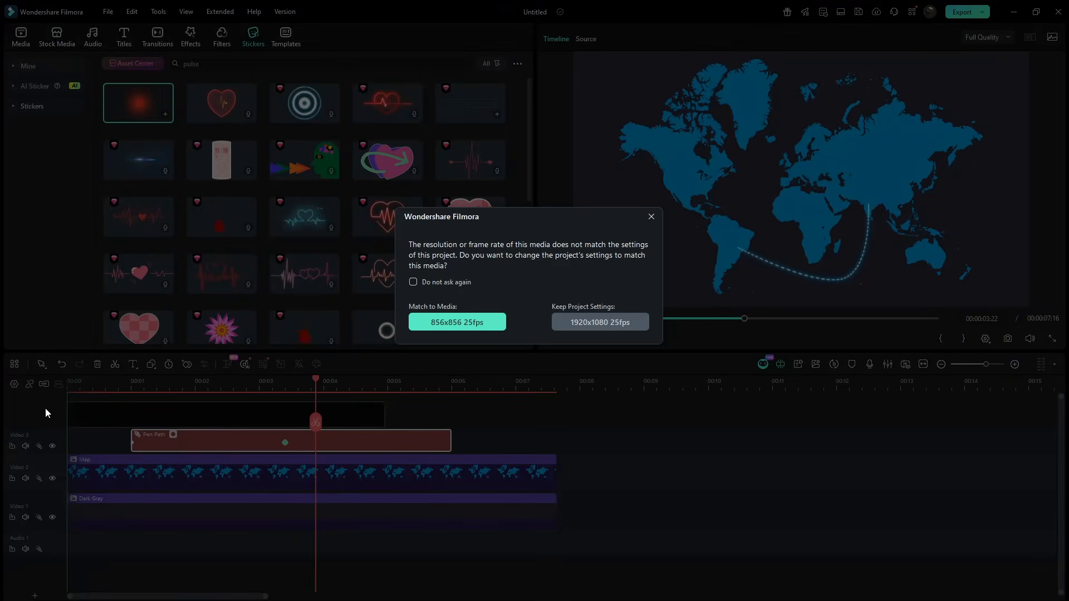
left_click(595, 323)
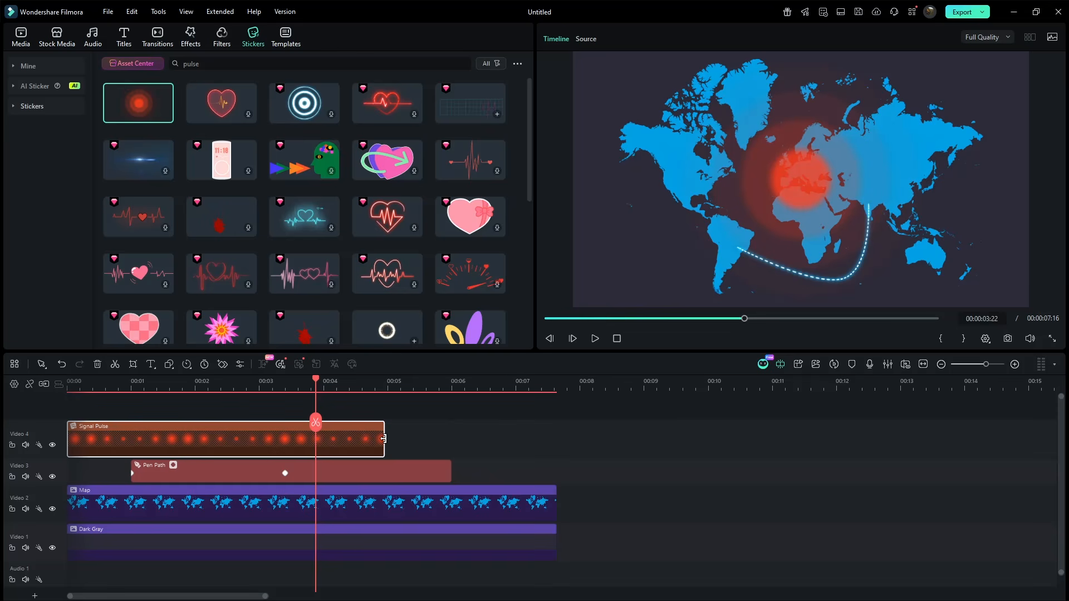
- Extend the Signal Pulse and Pen Path clips to end together with the Map clip
left_click_drag(384, 439, 554, 445)
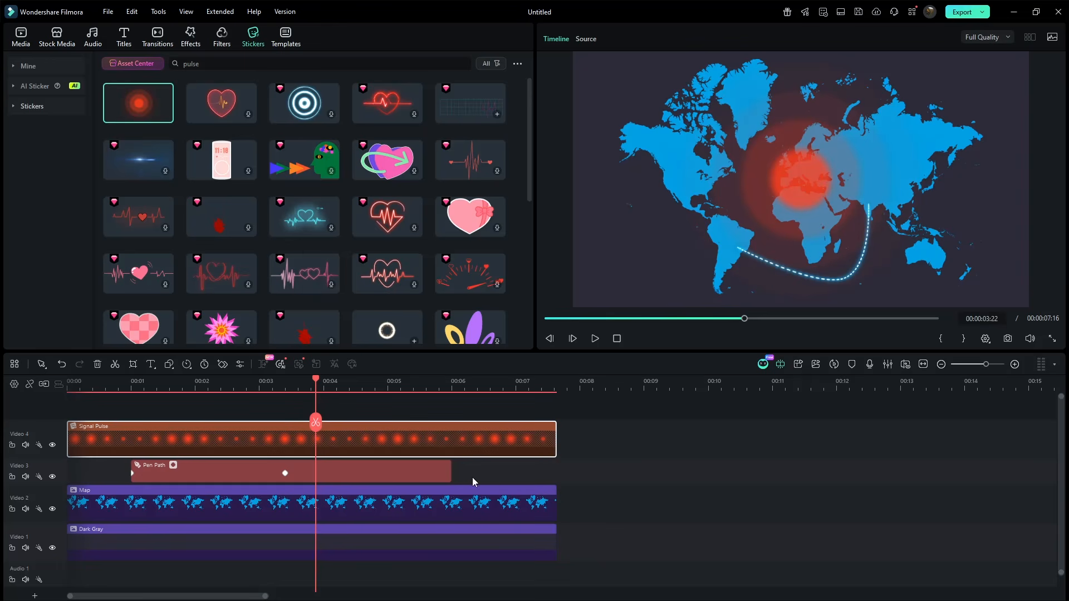
left_click_drag(452, 480, 555, 480)
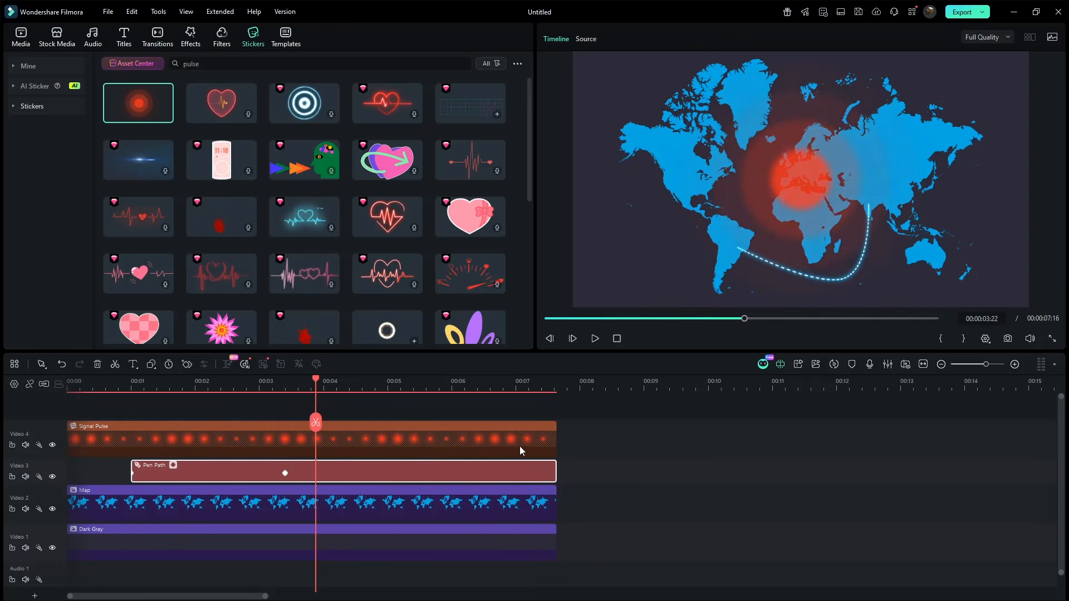
- Scale the Signal Pulse sticker down to a small dot and place it on the path's South American end
left_click(522, 450)
left_click_drag(929, 56, 816, 166)
left_click_drag(805, 183, 739, 250)
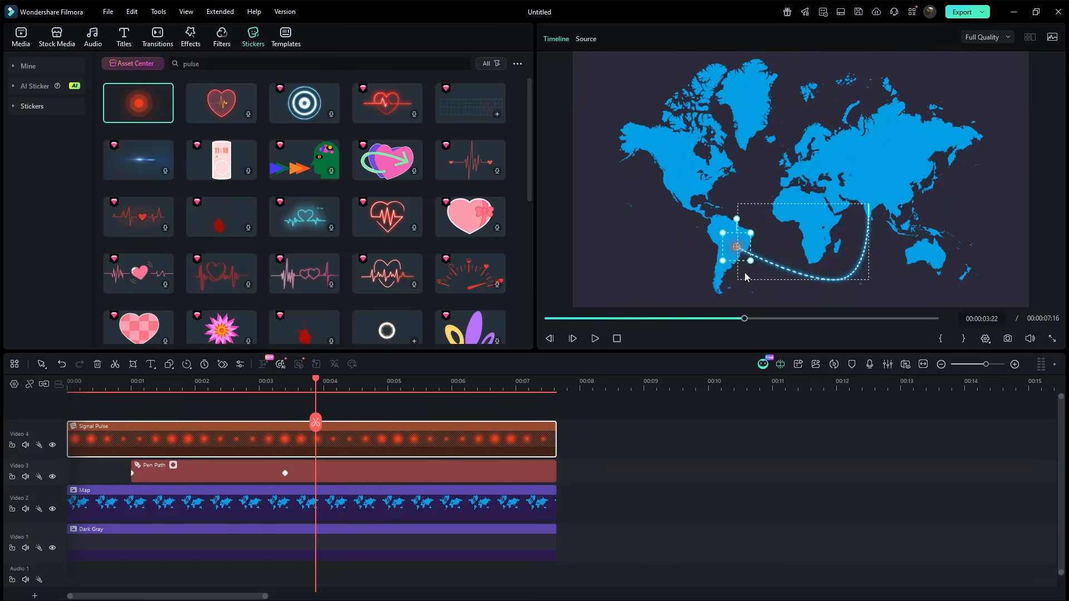
- Duplicate the Signal Pulse clip onto a new track above and place the copy on the path's India end
left_click_drag(410, 437, 405, 419)
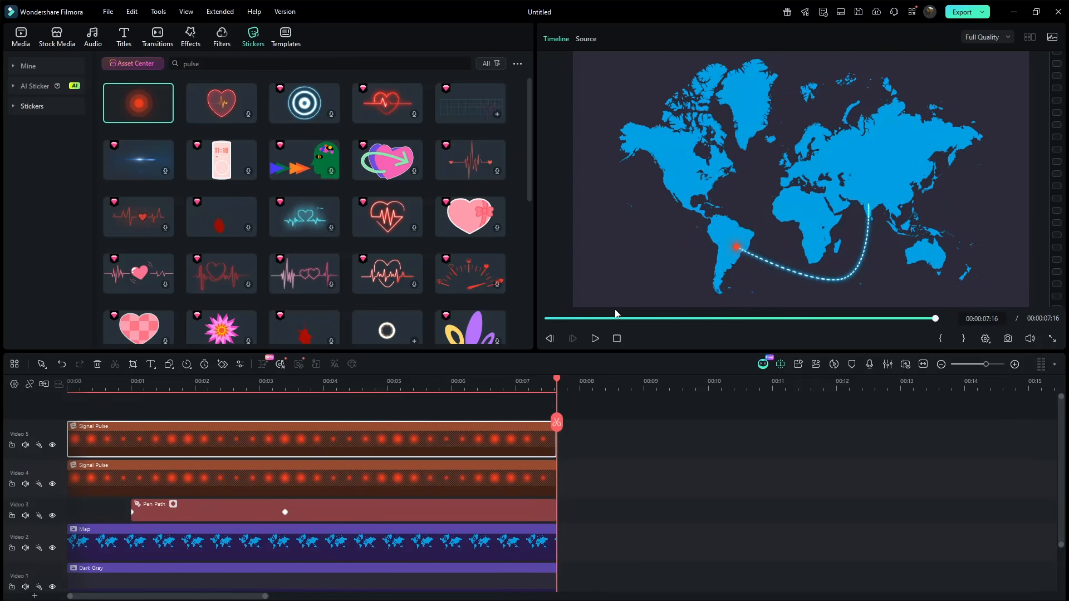
left_click_drag(740, 251, 872, 205)
left_click(916, 224)
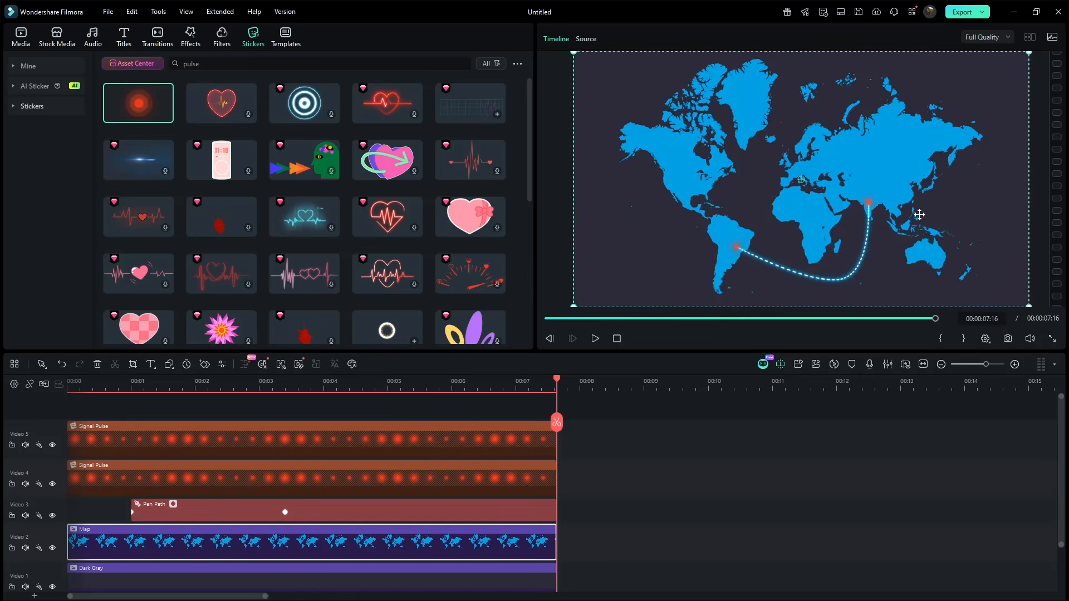
- Recolour the Pen Path stroke with the red sampled from the South American pulse
double_click(498, 516)
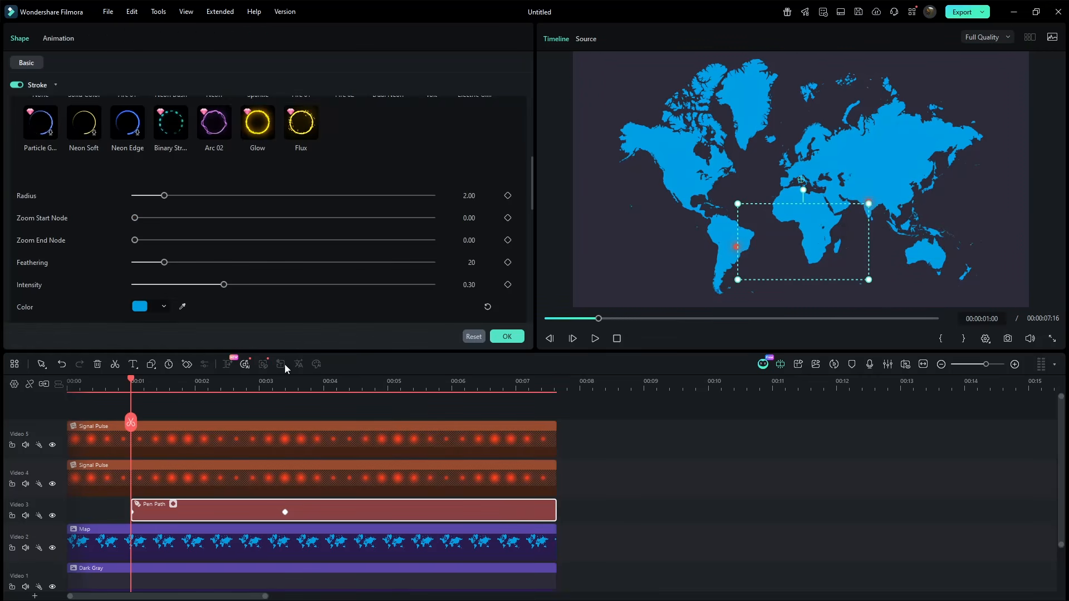
left_click(183, 308)
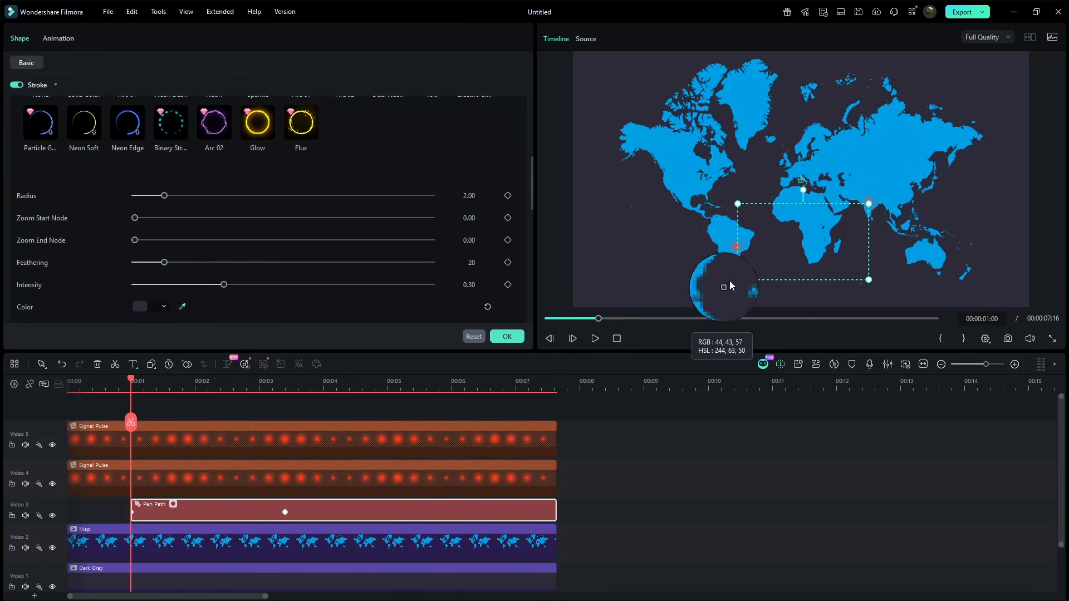
left_click(737, 245)
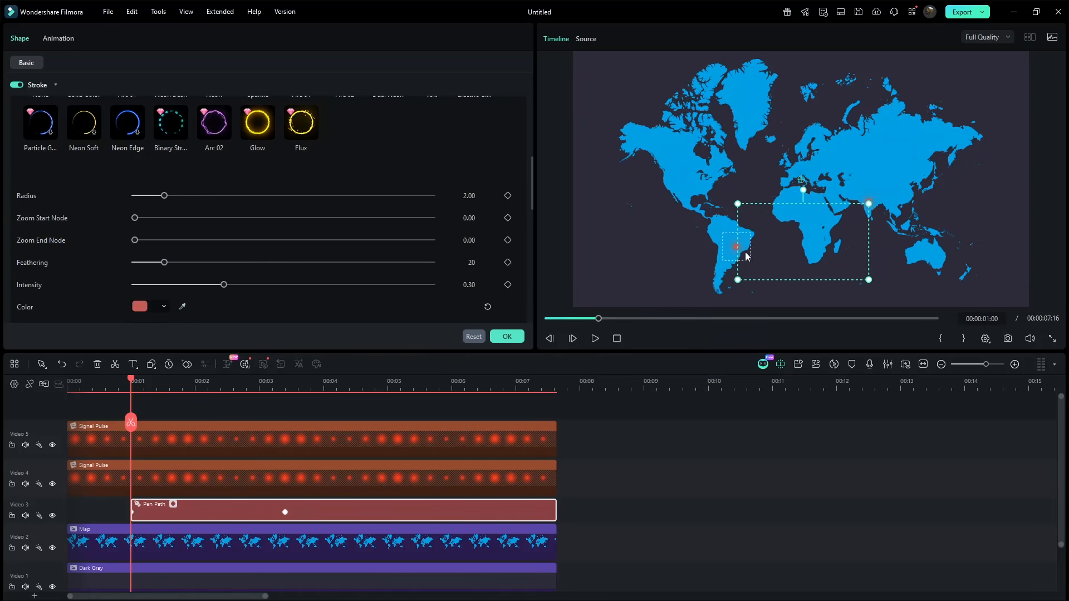
- Play back the route animation with the red dashed line and both pulses, and deselect the path clip
left_click(595, 339)
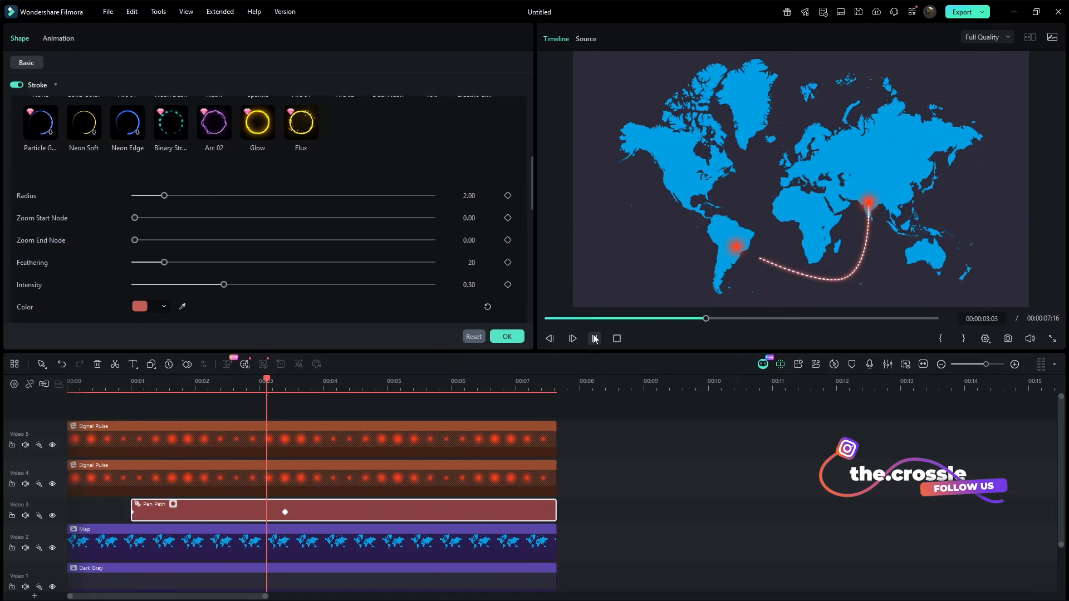
left_click(595, 339)
left_click(714, 455)
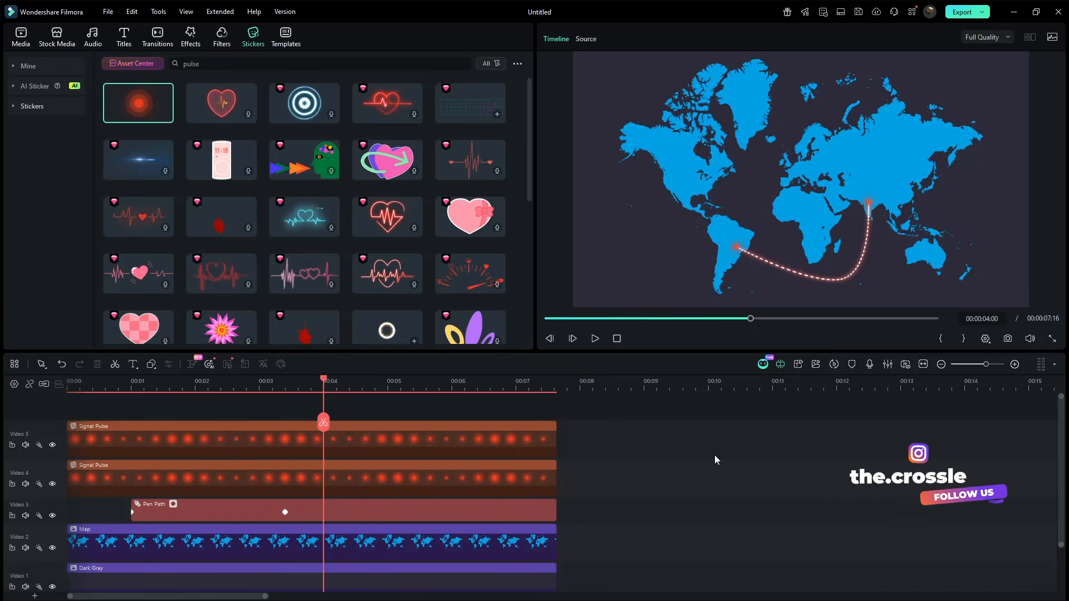
- Add the Default Title on a new top track at 00:00 and extend it to the end of the Map clip
left_click(125, 40)
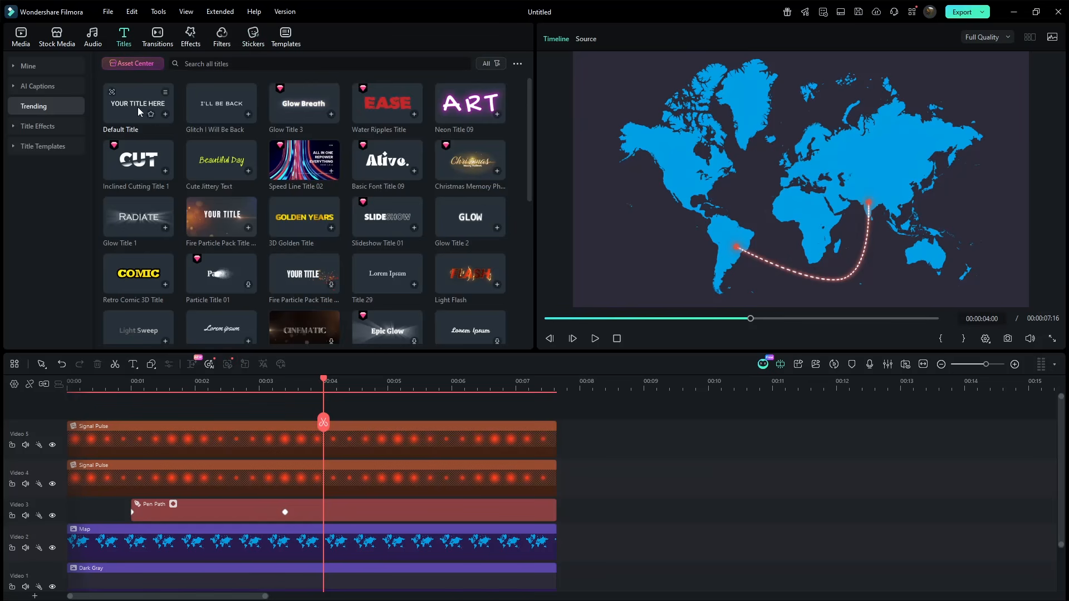
left_click_drag(138, 103, 46, 402)
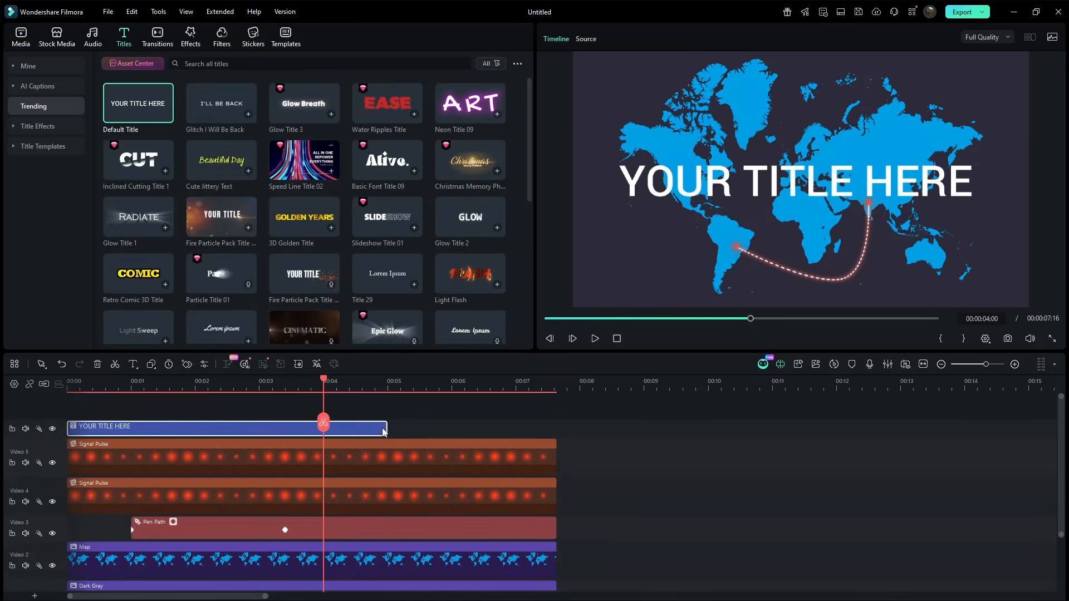
left_click_drag(384, 432, 555, 433)
- Open the title in Advanced Text Edit, change its text to "ORIGIN A" and set the font to Gotham-Bold
double_click(541, 434)
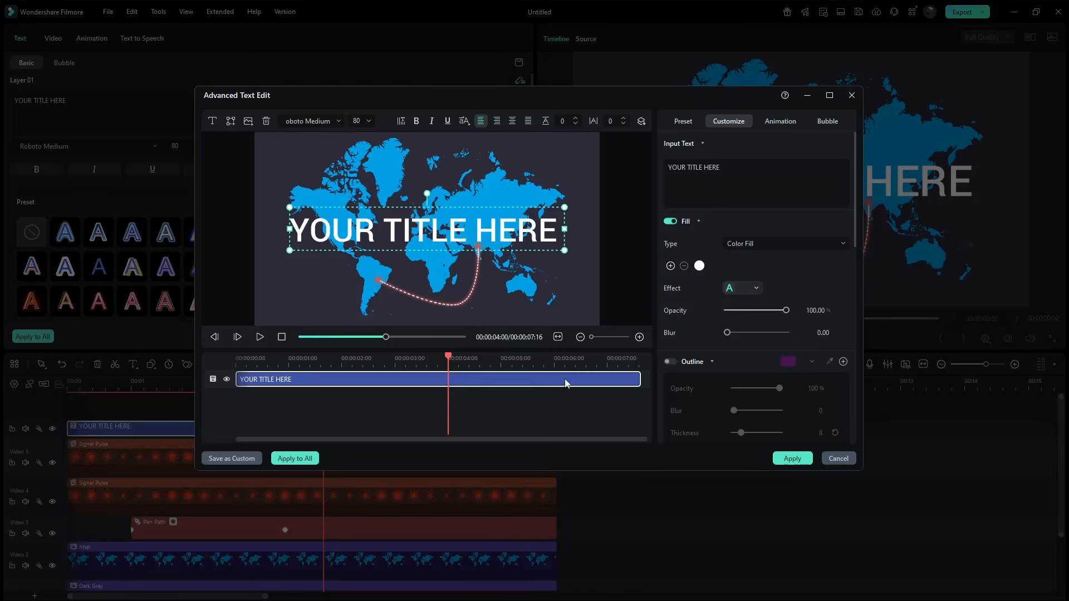
left_click(737, 199)
key("ctrl+a")
key("BackSpace")
type("ORIGIN A")
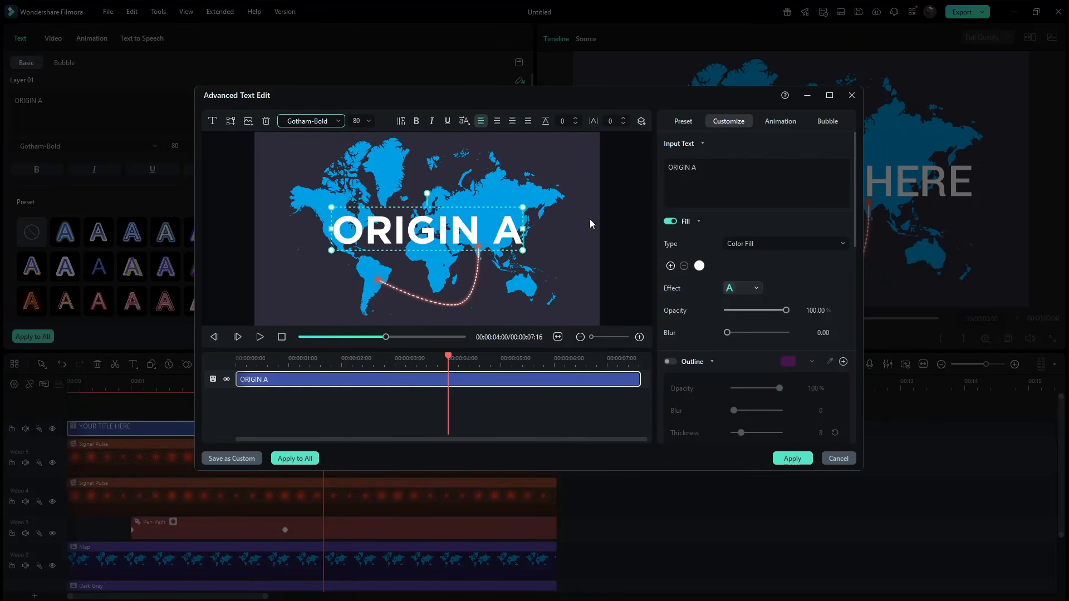
- Enable the title's shadow with 26% opacity and a blur of 3
scroll(724, 362, "down", 3)
left_click(671, 277)
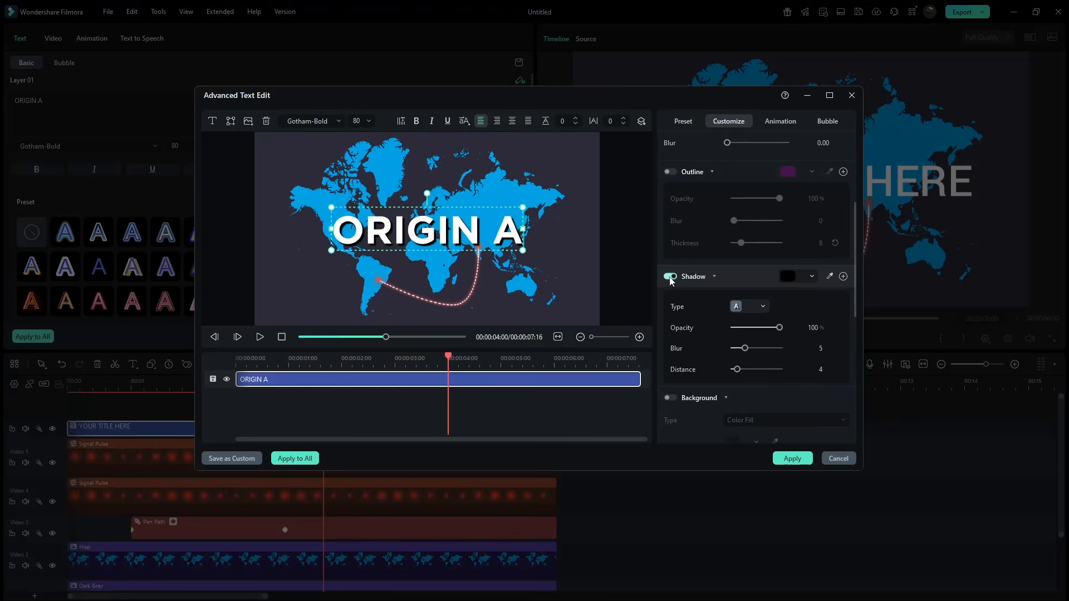
left_click(745, 328)
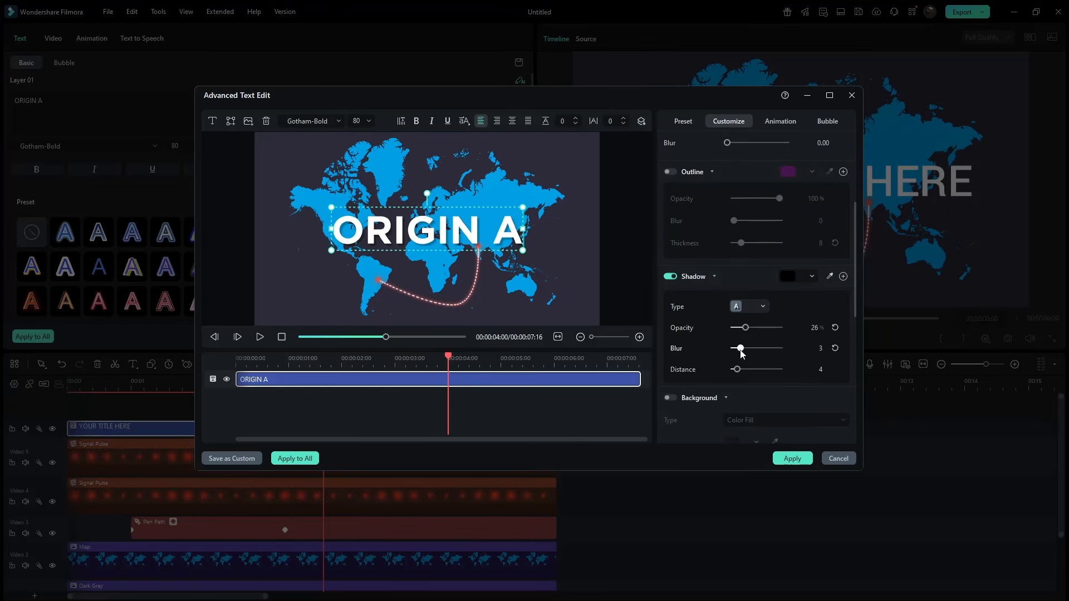
- Apply a Mask & Reveal In animation to the ORIGIN A title, using the preset below Left Side
left_click(789, 124)
left_click(738, 169)
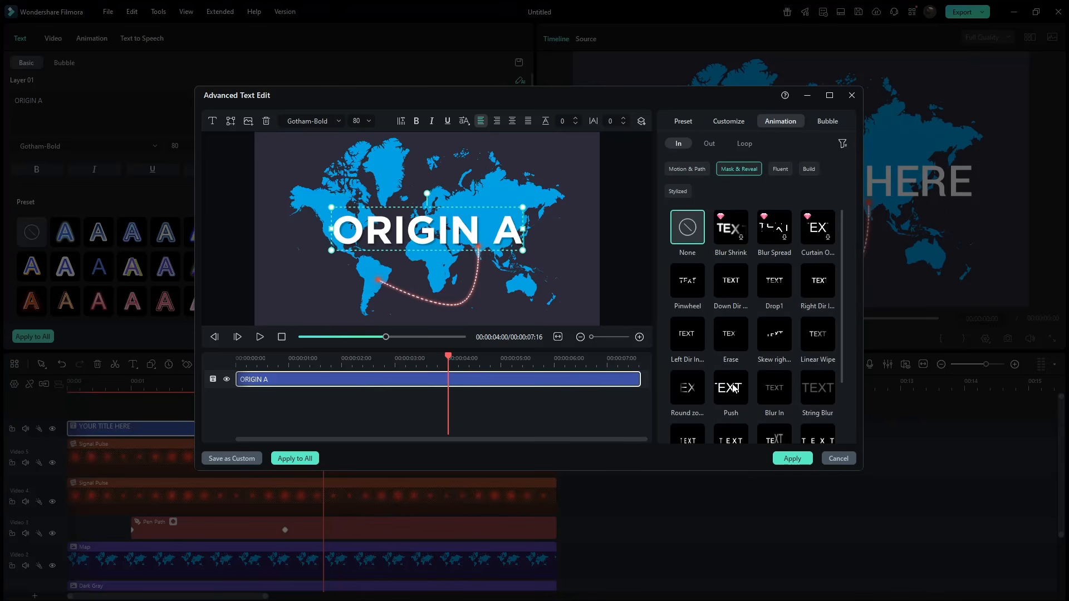
scroll(734, 389, "down", 2)
left_click(728, 412)
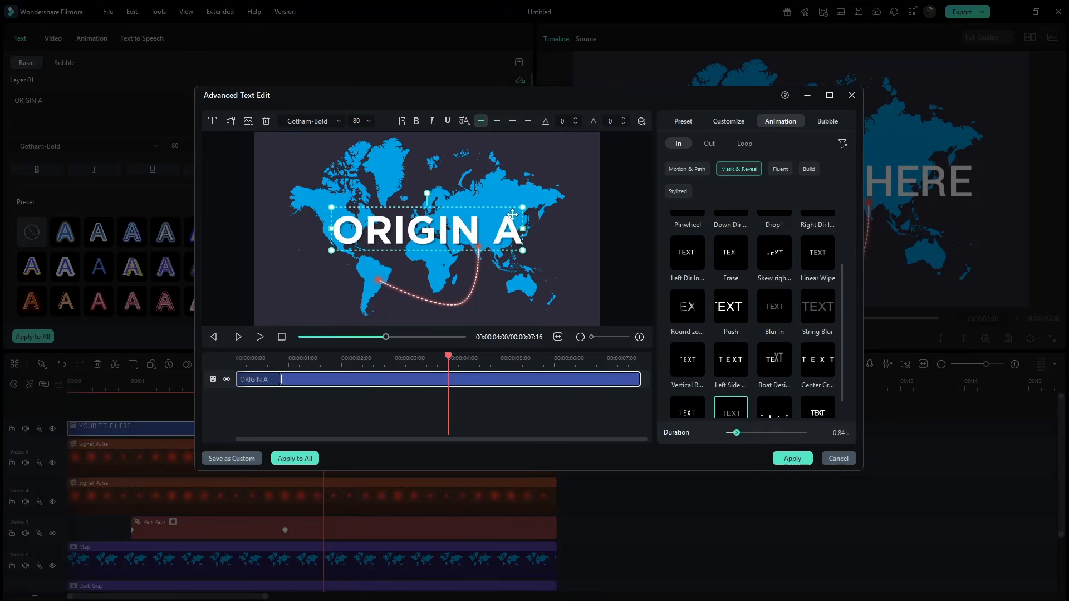
- Shrink the ORIGIN A title to size 13, place it above the marker on India and apply the text edits
left_click_drag(522, 207, 387, 245)
left_click_drag(361, 244, 481, 244)
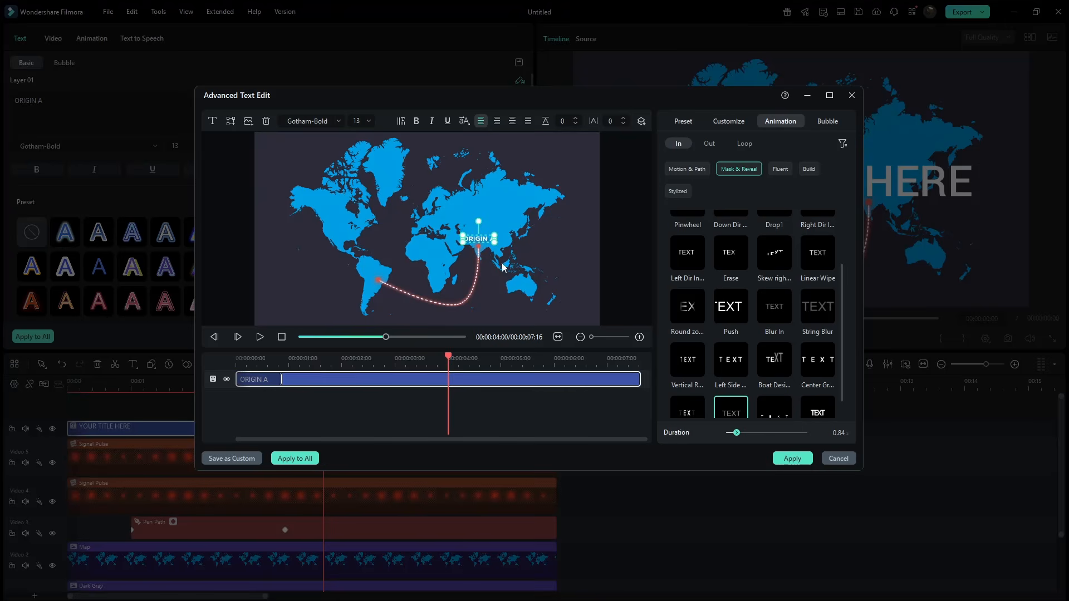
left_click(787, 458)
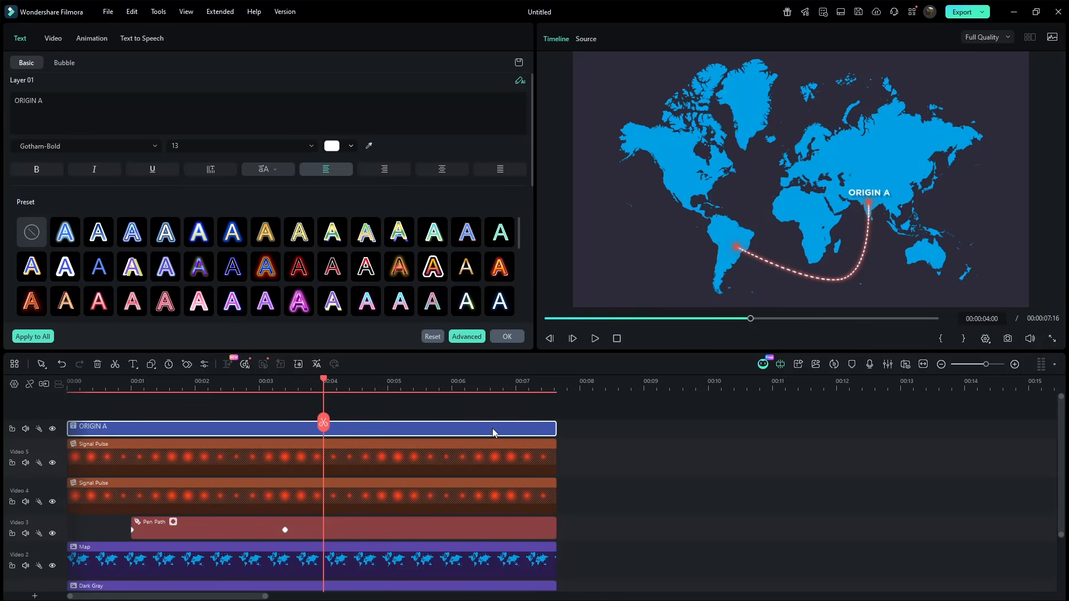
- Duplicate the ORIGIN A title onto a new track above it and change the copy's text to "ORIGIN B"
left_click_drag(493, 428, 478, 407)
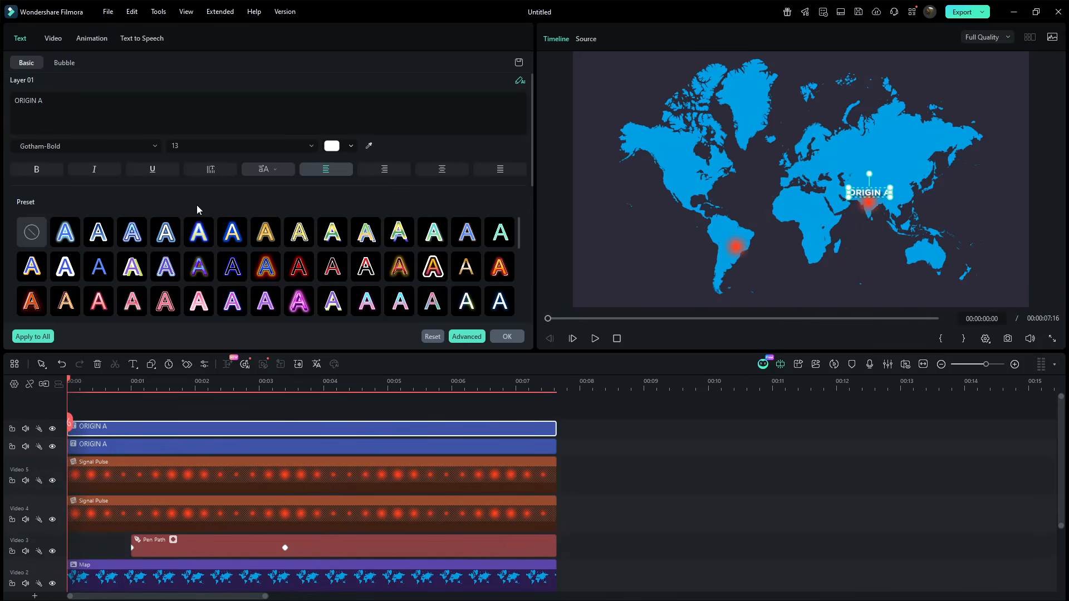
left_click(90, 103)
key("BackSpace")
type("B")
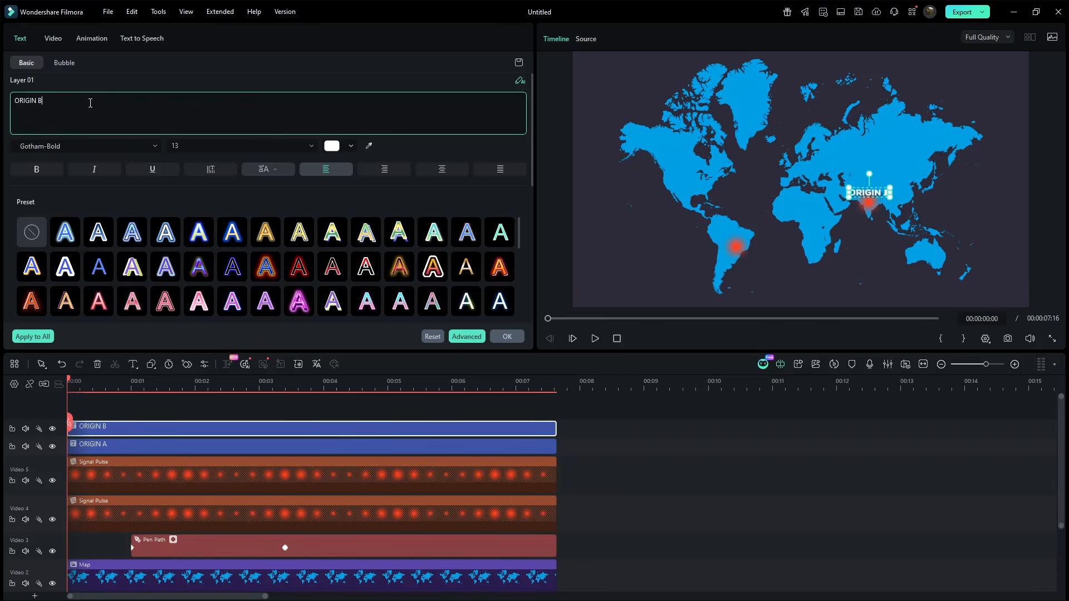
- Place the ORIGIN B title above the South America marker and raise ORIGIN A slightly above its marker
left_click(305, 389)
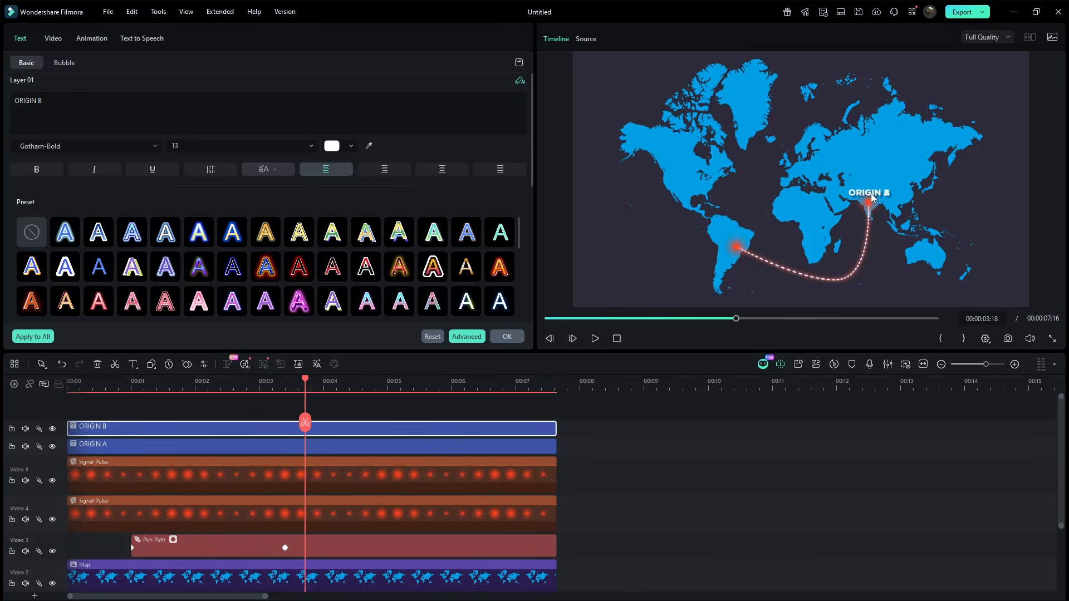
left_click_drag(871, 198, 733, 233)
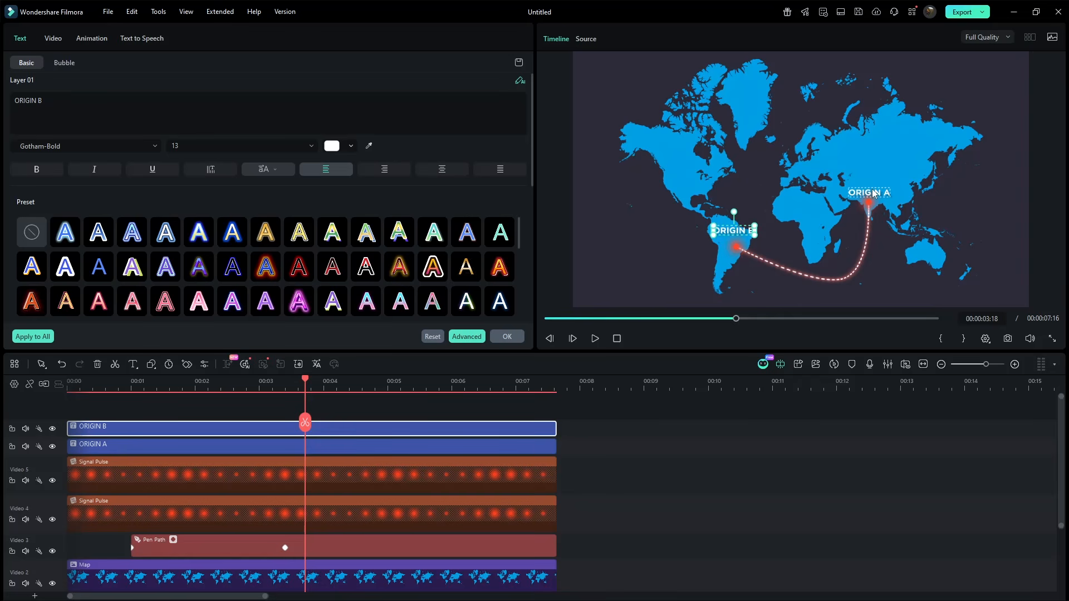
left_click_drag(869, 193, 885, 189)
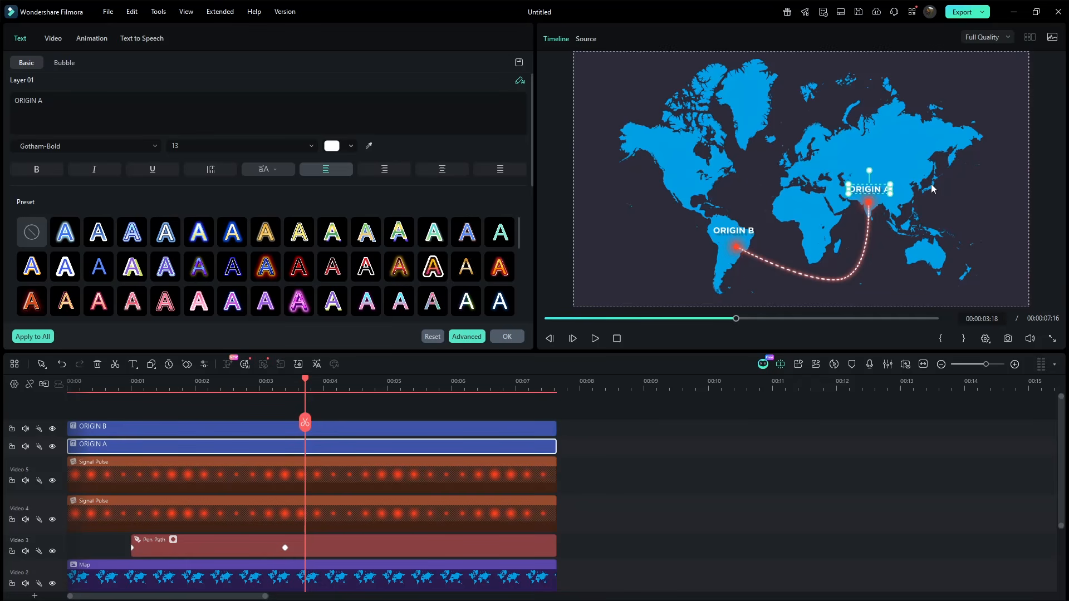
- Combine all clips except Dark Gray into a compound clip named "Assets" with 3840x2160 (4k UHD) resolution
left_click_drag(713, 424, 429, 568)
scroll(520, 543, "down", 2)
right_click(459, 458)
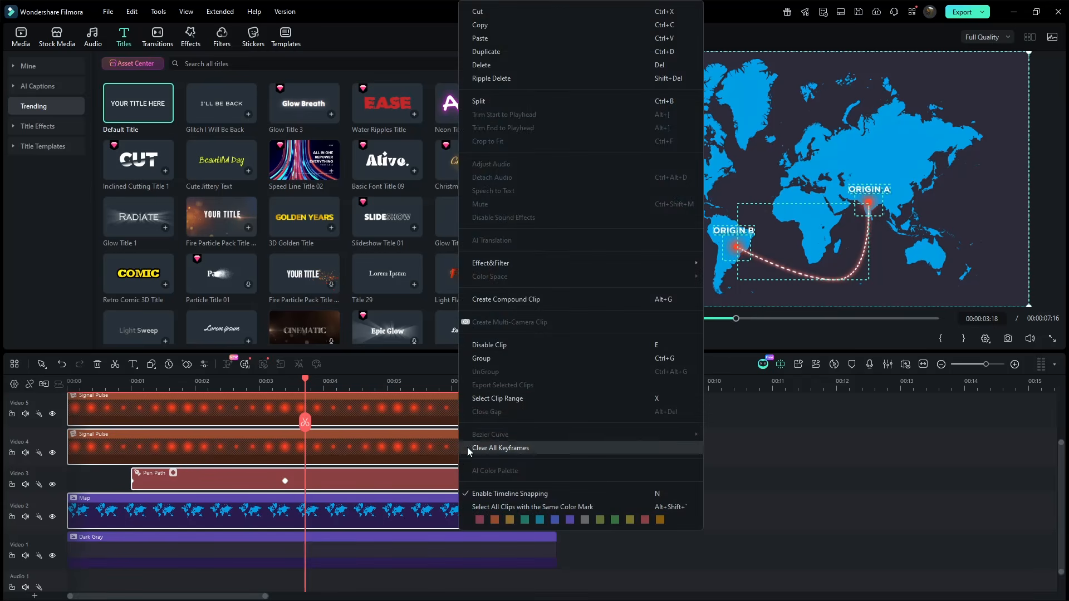
left_click(539, 303)
type("Assets")
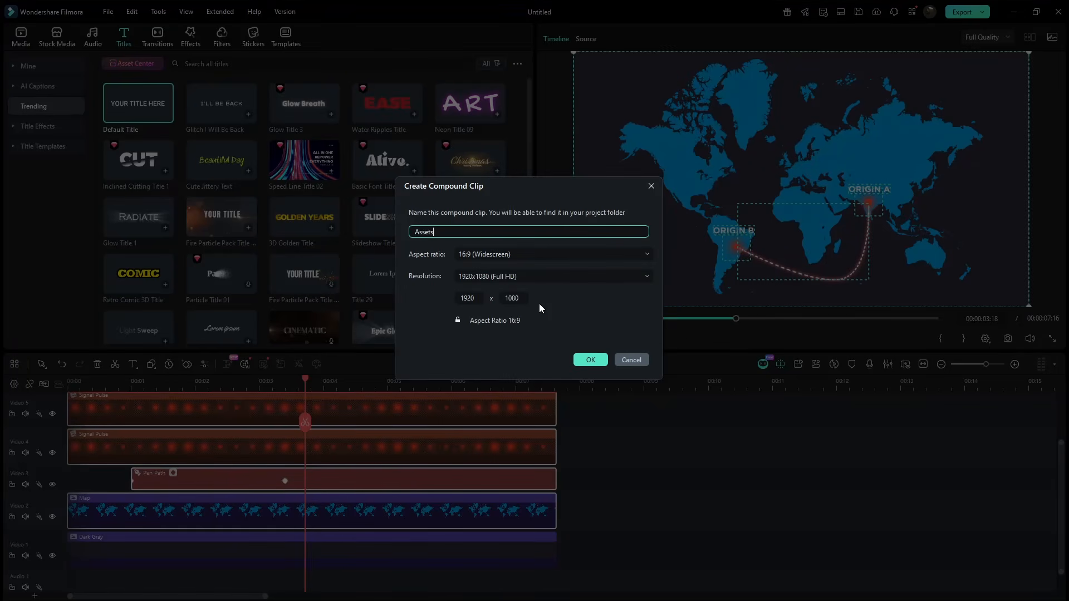
left_click(553, 277)
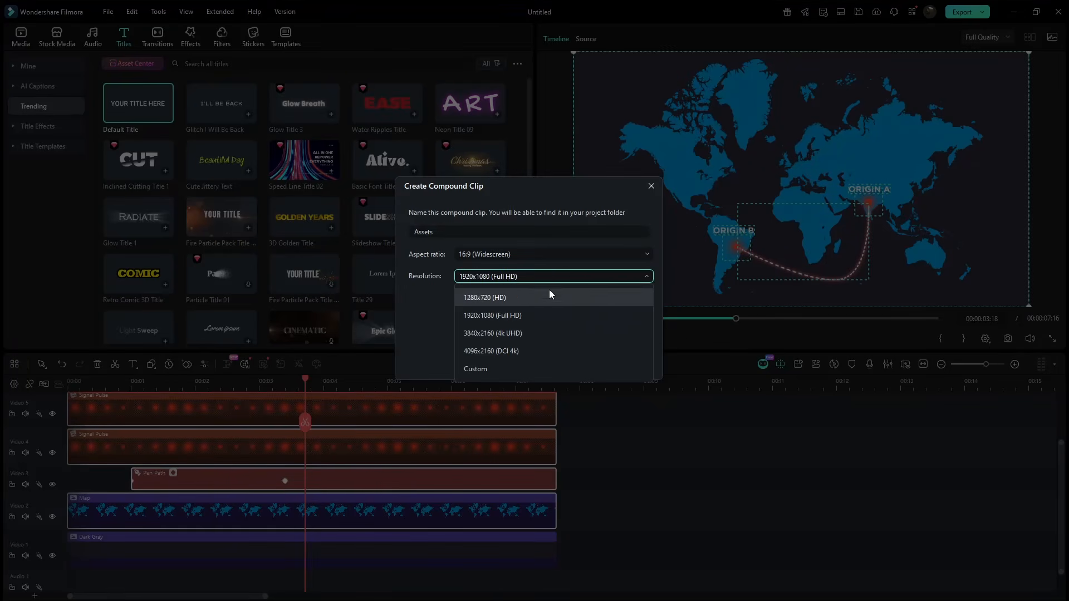
left_click(527, 333)
left_click(590, 360)
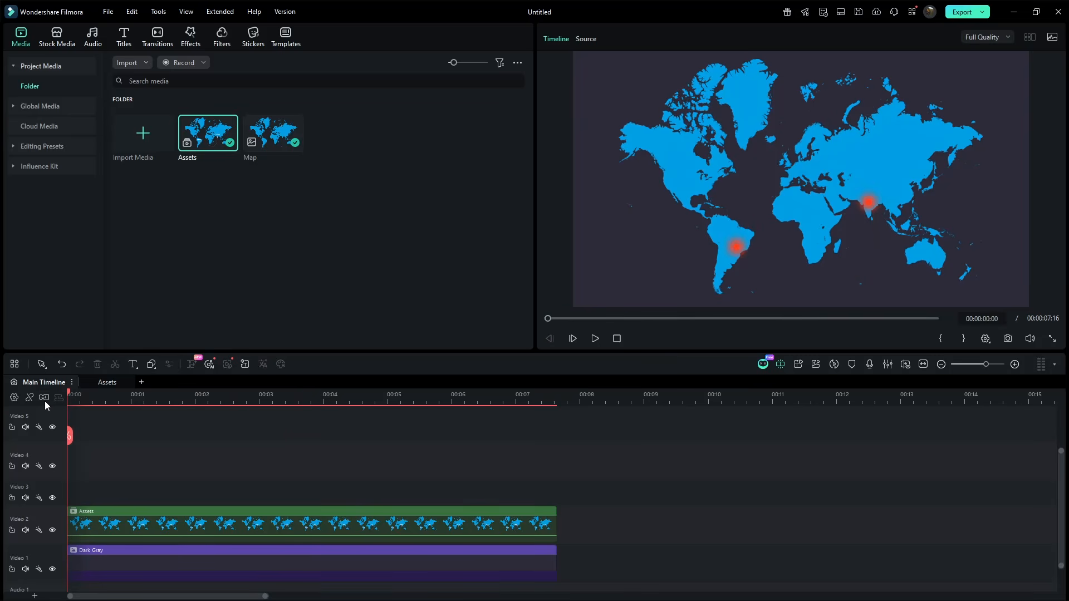
- Keyframe the Assets clip's transform at 00:00:00:00, then set scale 250.80% and position X -604, Y 246 at 00:00:00:15
left_click(131, 528)
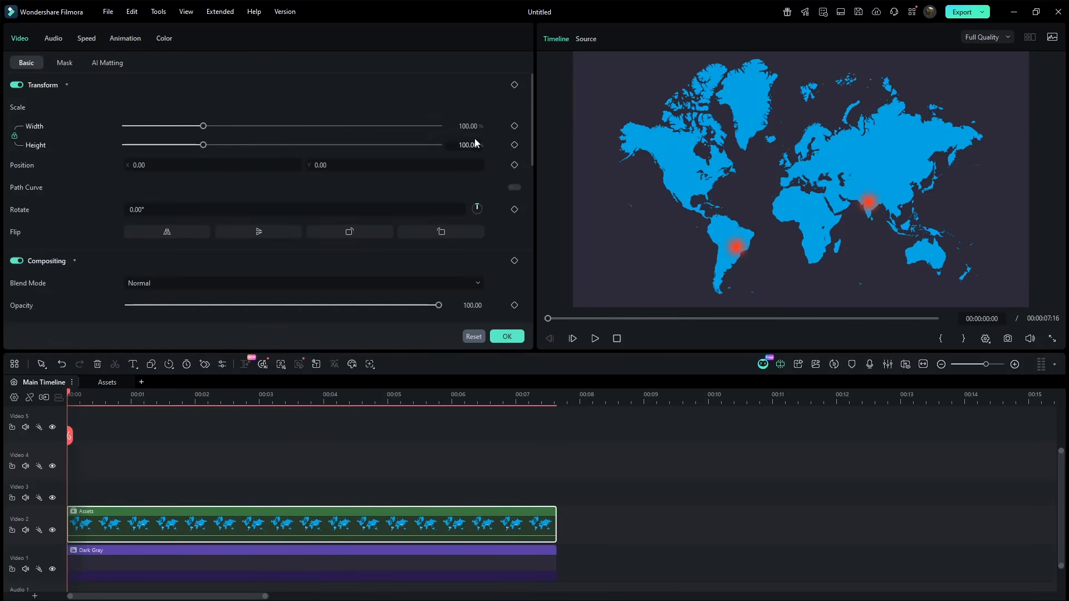
left_click(515, 85)
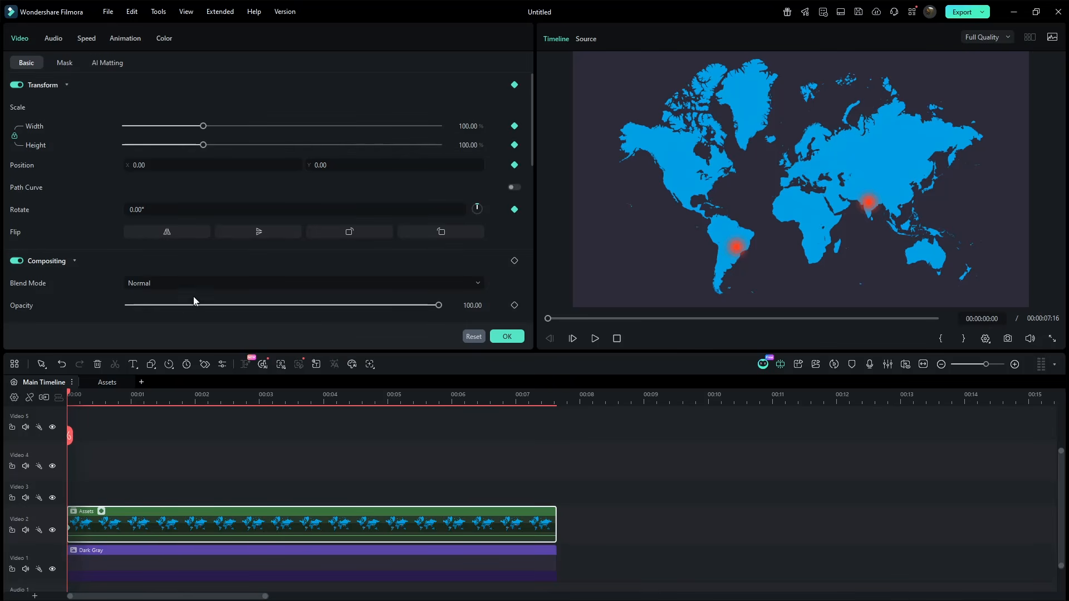
left_click_drag(77, 396, 106, 394)
left_click_drag(202, 129, 322, 127)
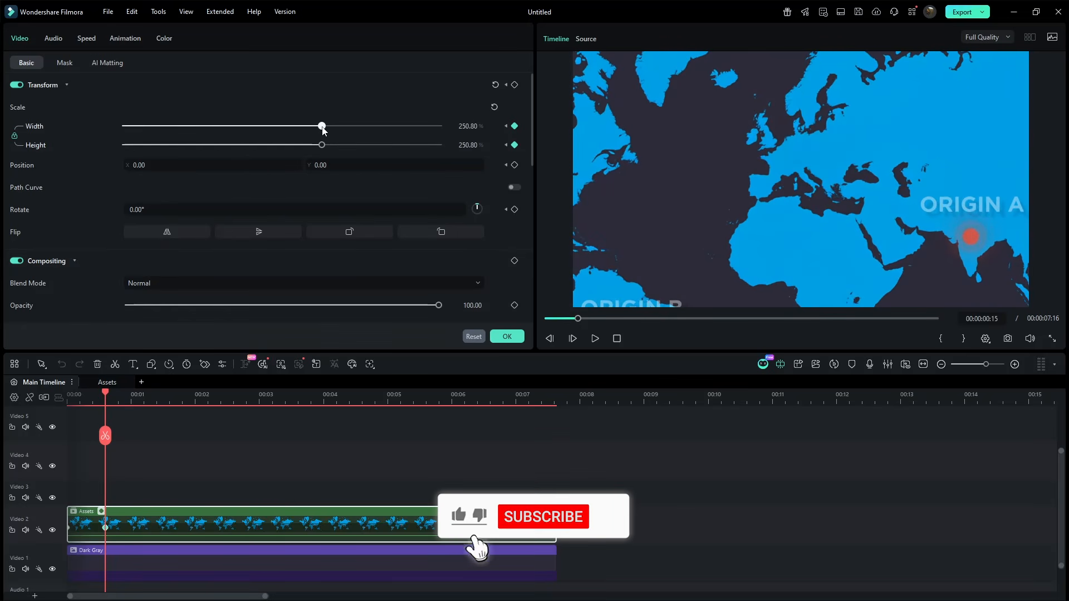
left_click_drag(270, 165, 214, 165)
left_click_drag(330, 166, 342, 167)
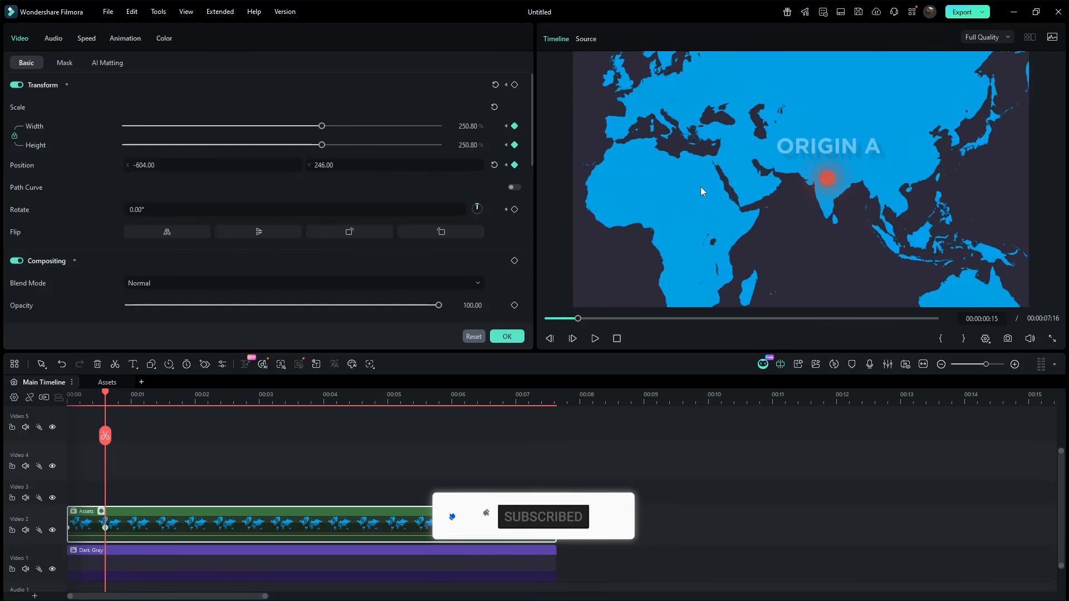
- Add a transform keyframe to Assets at 00:00:01:00 and set Position Y to 719 at 00:00:01:23
left_click_drag(105, 394, 131, 394)
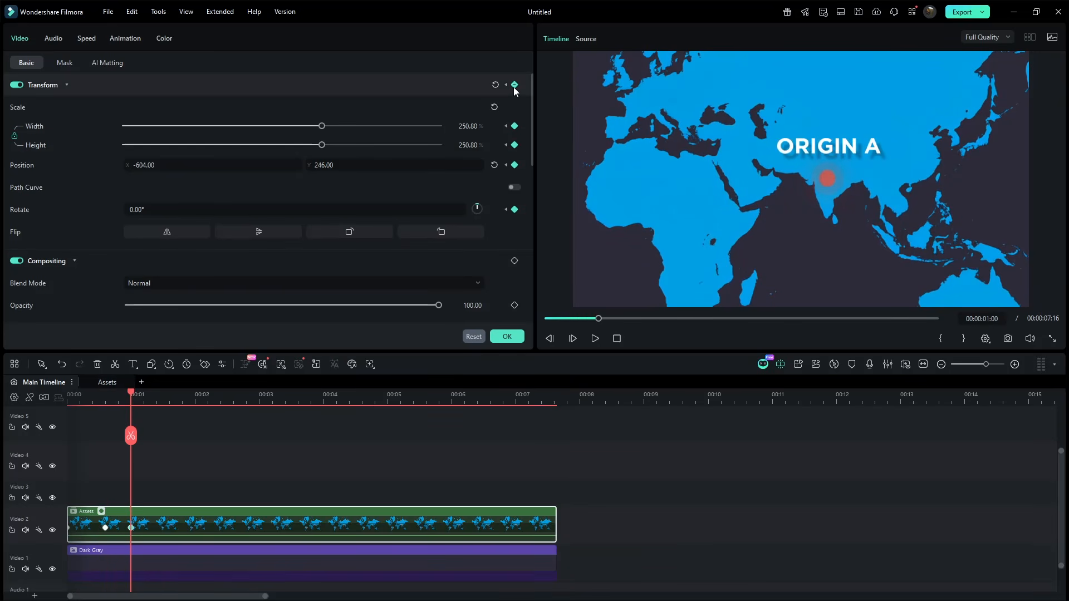
left_click_drag(131, 394, 190, 394)
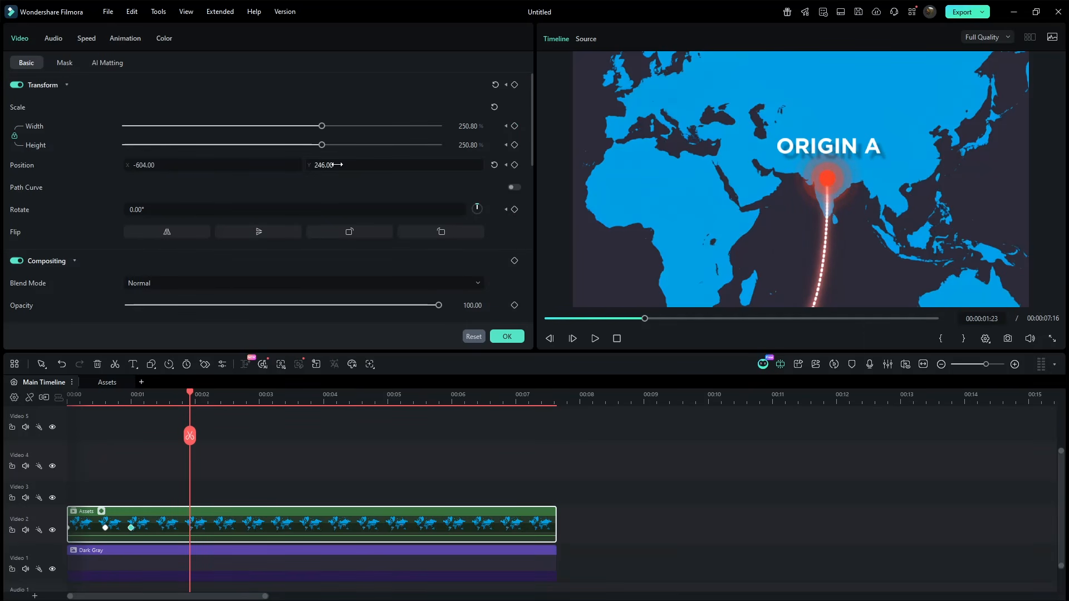
mouse_move(337, 165)
left_mouse_down()
mouse_move(464, 165)
mouse_move(337, 165)
left_mouse_up()
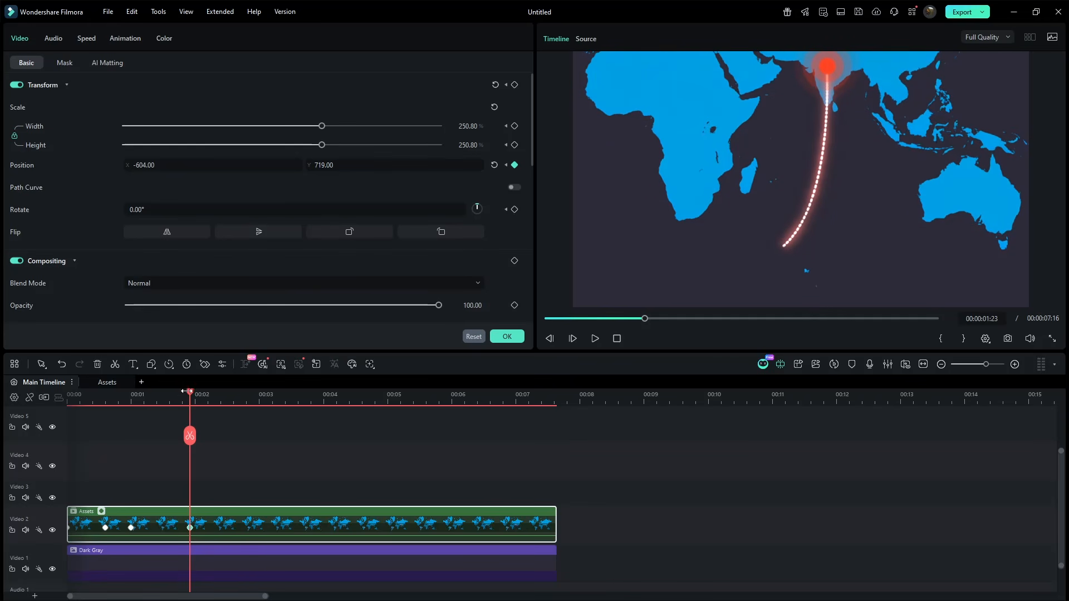
- Set the Assets clip's Position X to 758 at 00:00:03:18 and play the animation from the start
left_click_drag(187, 392, 305, 393)
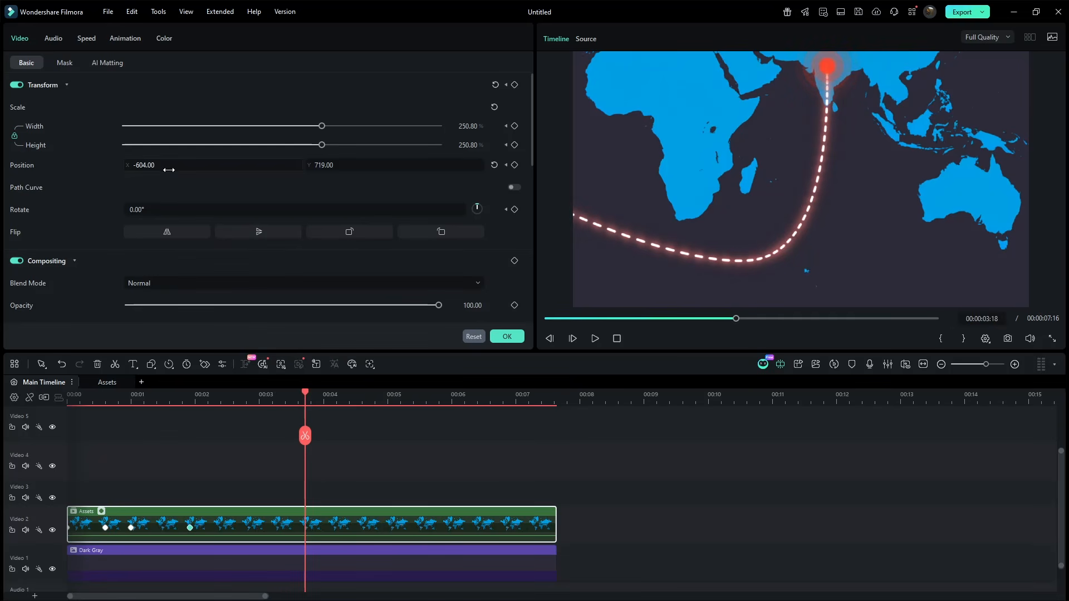
left_click_drag(169, 169, 927, 170)
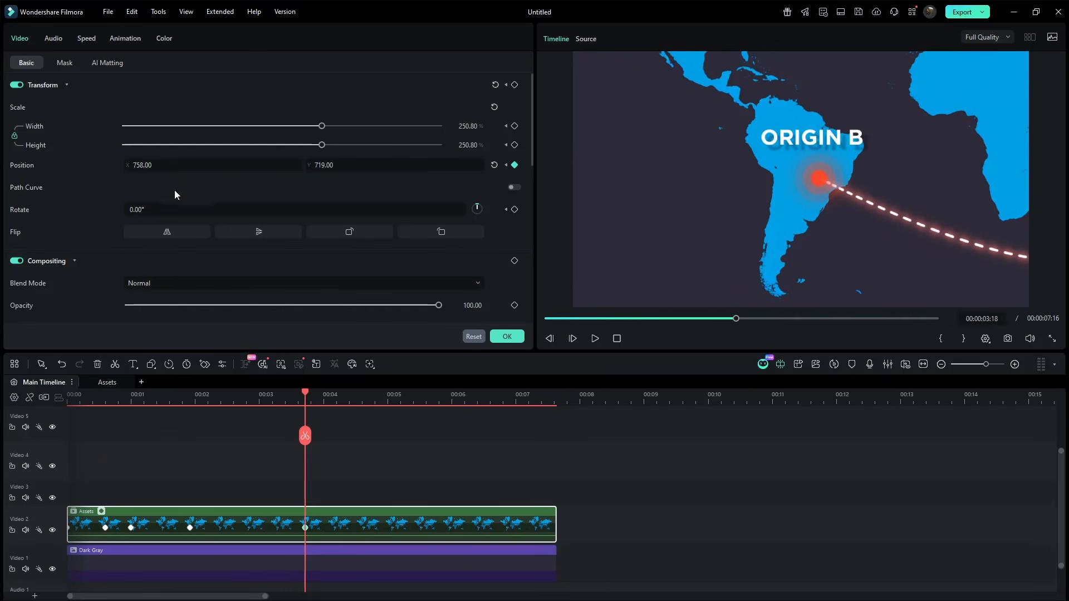
left_click_drag(306, 395, 52, 402)
key("space")
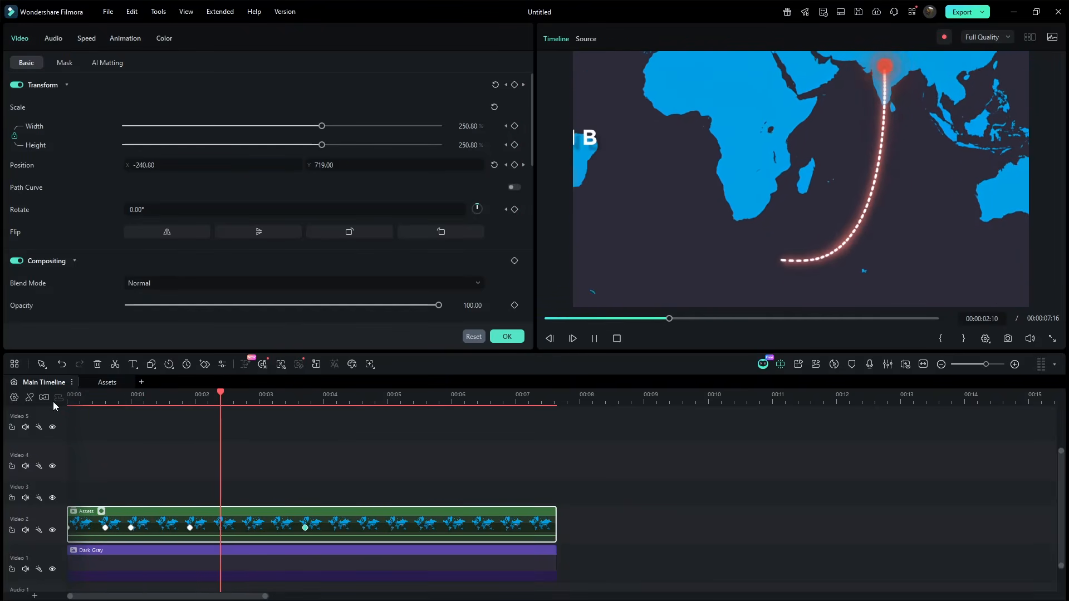
key("space")
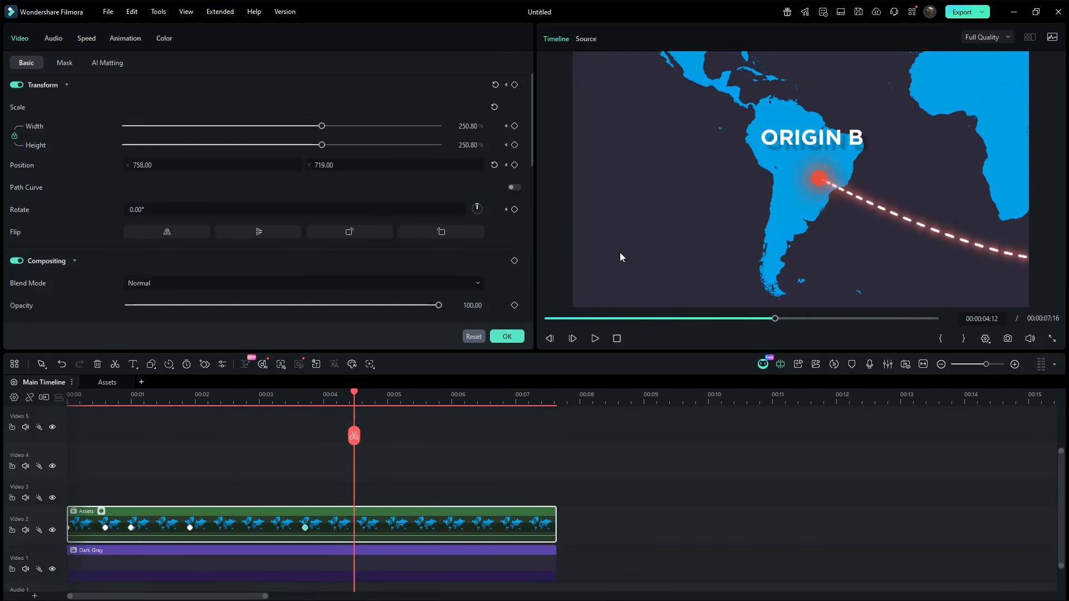
- Open the Assets clip's keyframe graph and ease the scale curve between the start and 00:00:00:15 keyframes
left_click(101, 511)
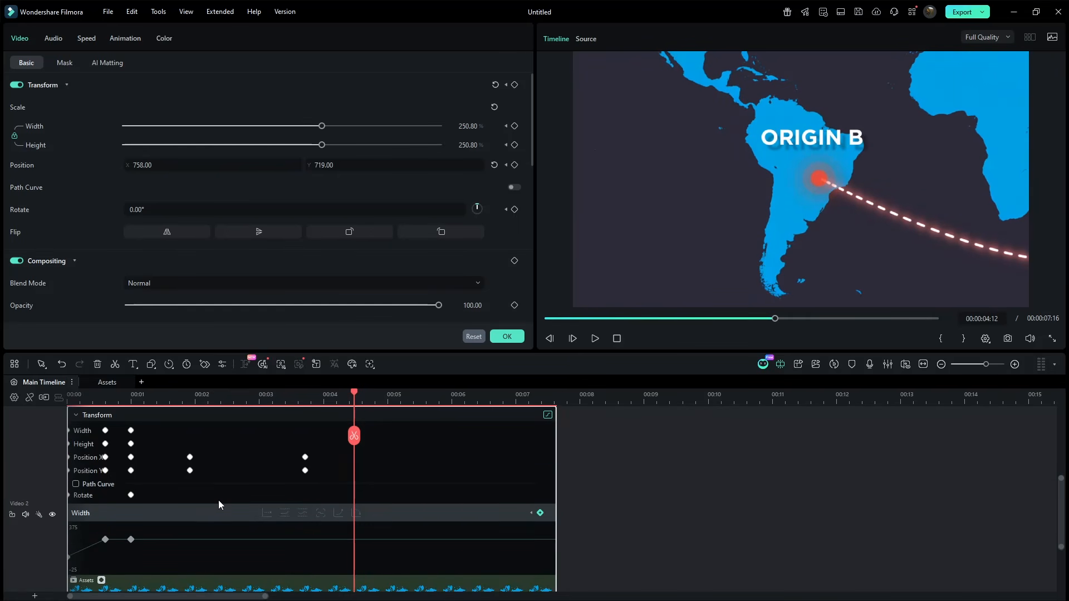
left_click_drag(82, 552, 82, 552)
right_click(106, 542)
left_click(111, 564)
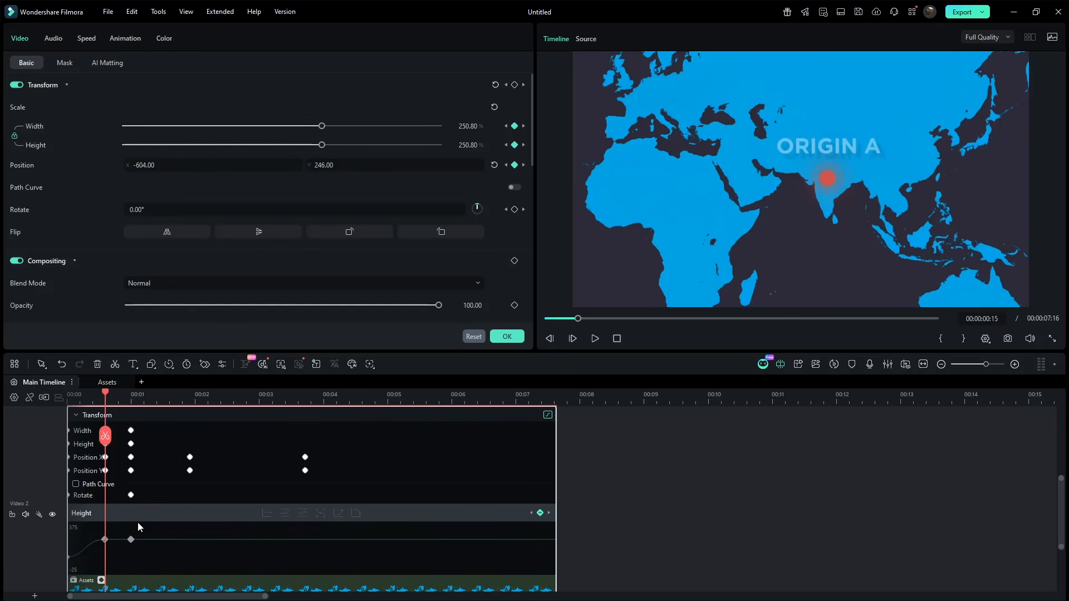
- Apply Ease out to the Position X keyframes for the opening move and for the move from 00:00:01:23 to 00:00:03:18
left_click(89, 457)
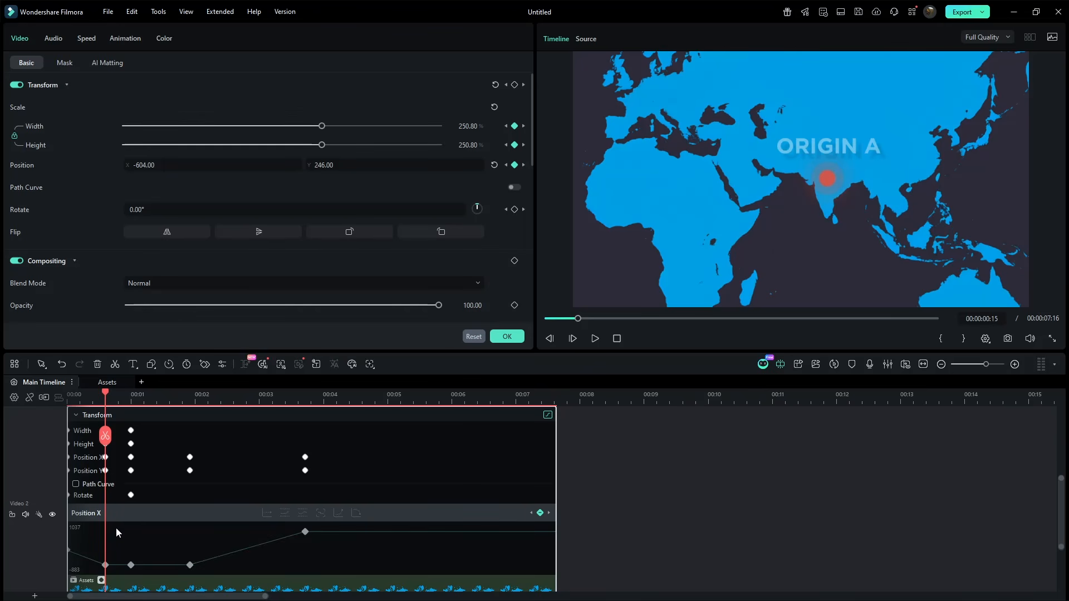
left_click_drag(74, 571, 74, 570)
right_click(107, 567)
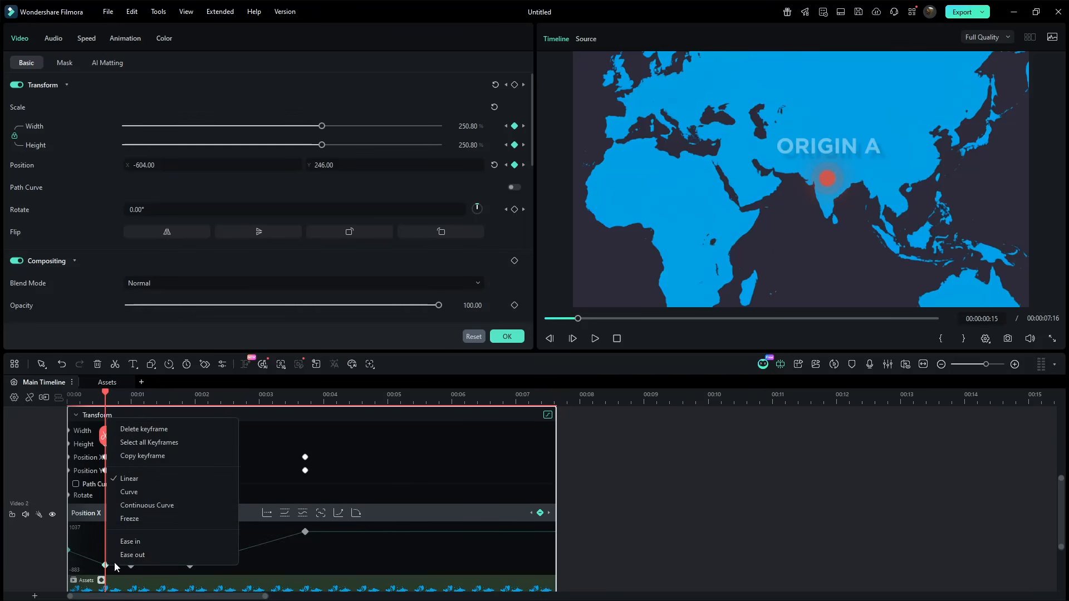
left_click(130, 555)
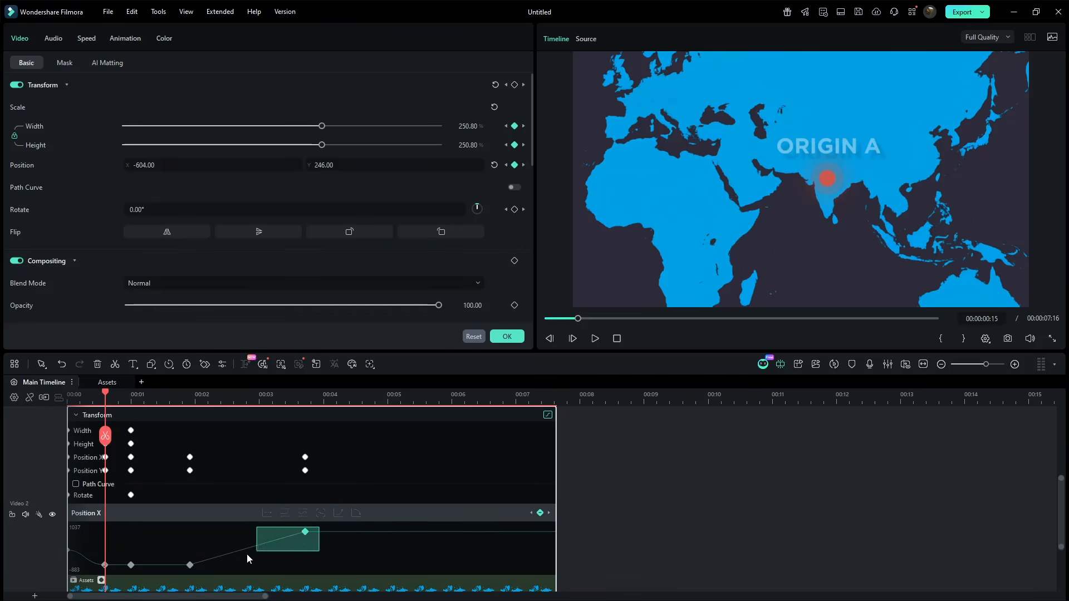
left_click(190, 565)
right_click(190, 566)
left_click(215, 555)
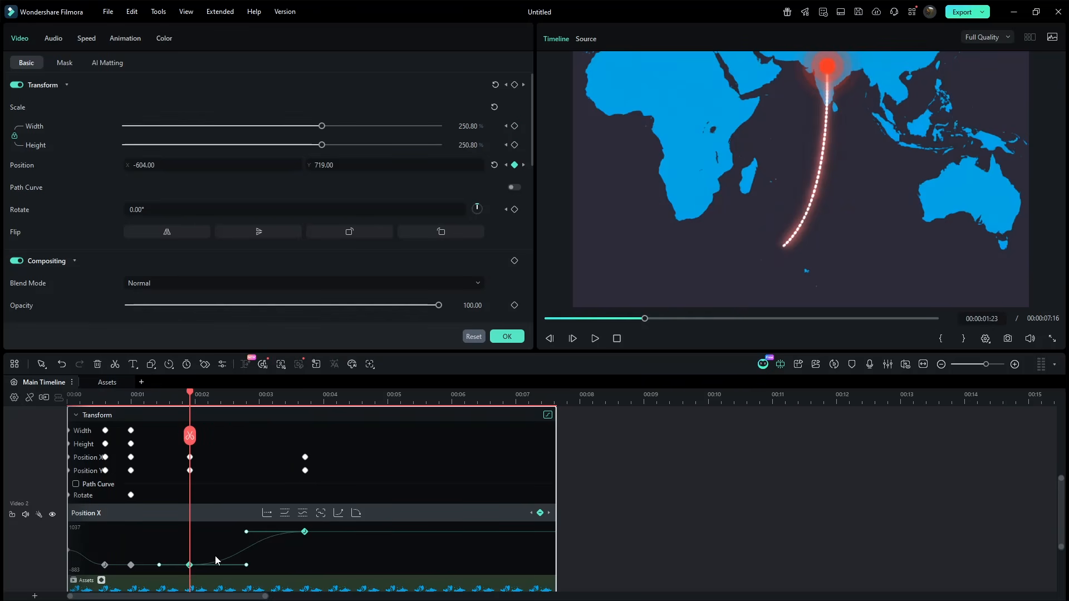
- Ease the Position Y curve for the opening move and for the move from 00:00:01:00 to 00:00:01:23
left_click(96, 472)
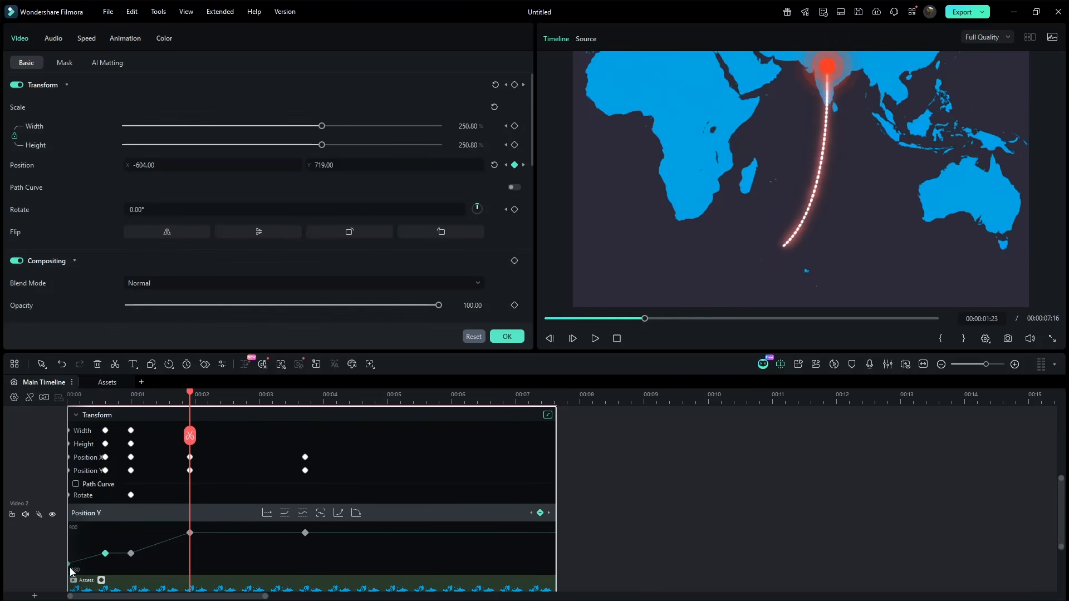
right_click(106, 553)
left_click(126, 551)
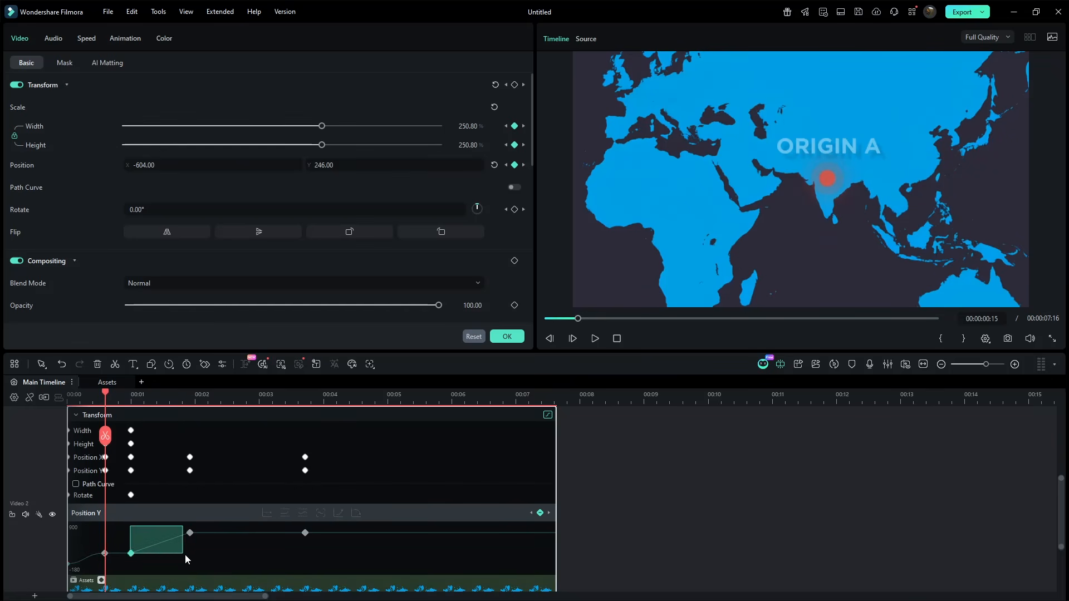
left_click_drag(185, 555, 205, 566)
right_click(191, 536)
left_click(212, 525)
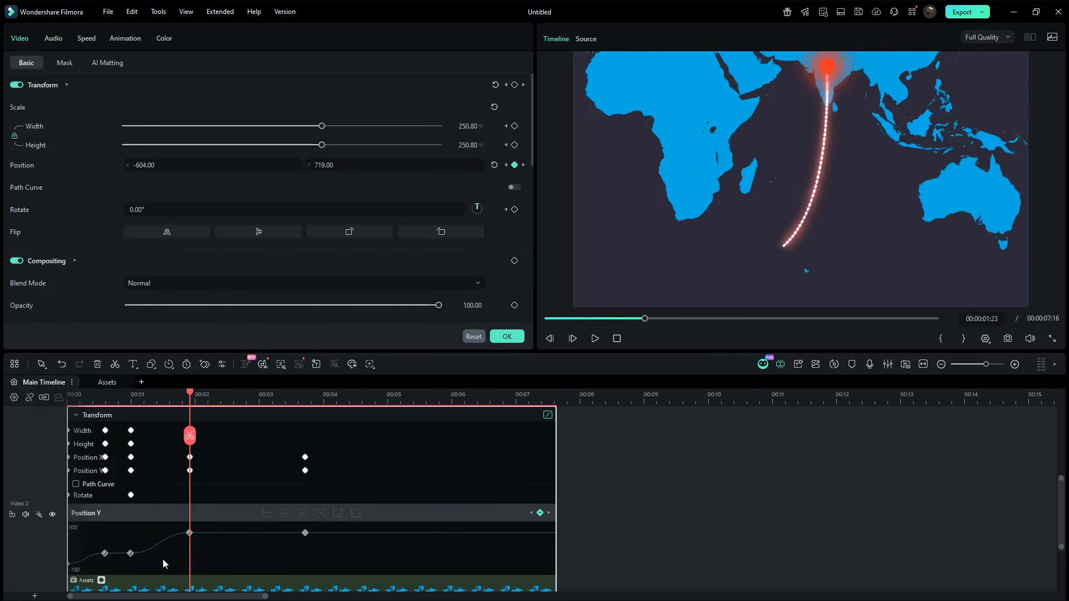
- Render the timeline preview and play the eased map animation from the start
left_click(131, 554)
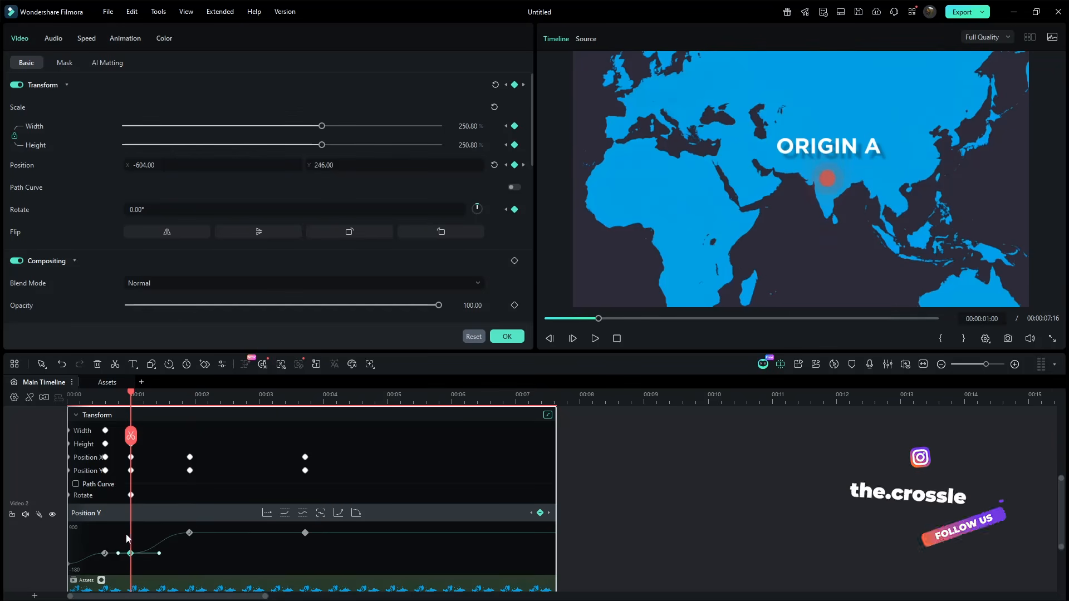
left_click_drag(133, 394, 54, 397)
key("Return")
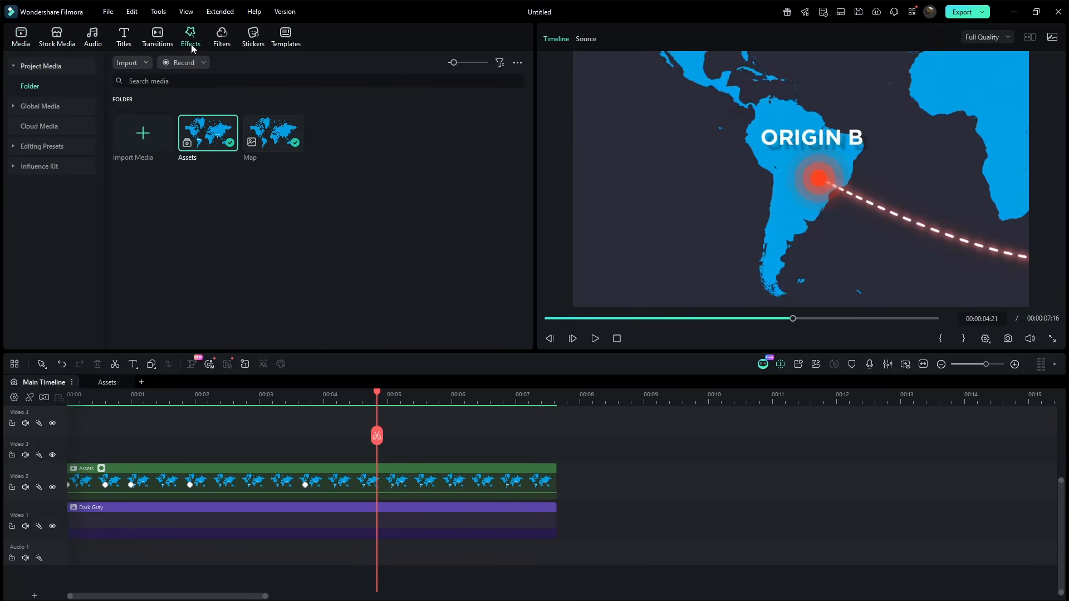
- Add a Noise Map effect above the Assets clip over its full length, with intensity 3 and strength 30
left_click_drag(141, 123, 292, 453)
left_click_drag(383, 462, 541, 455)
double_click(540, 452)
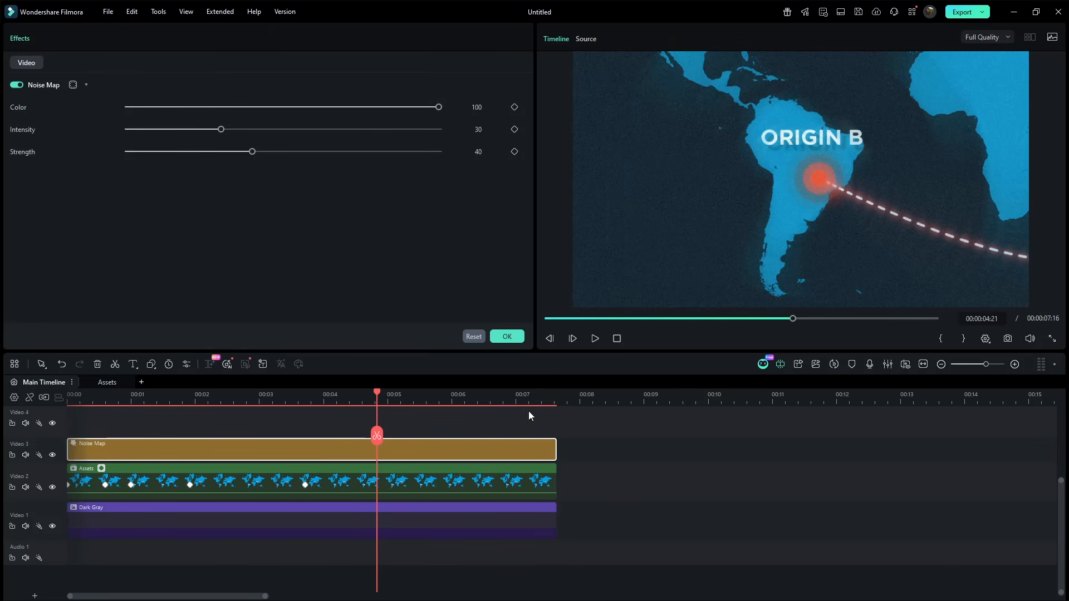
left_click(481, 153)
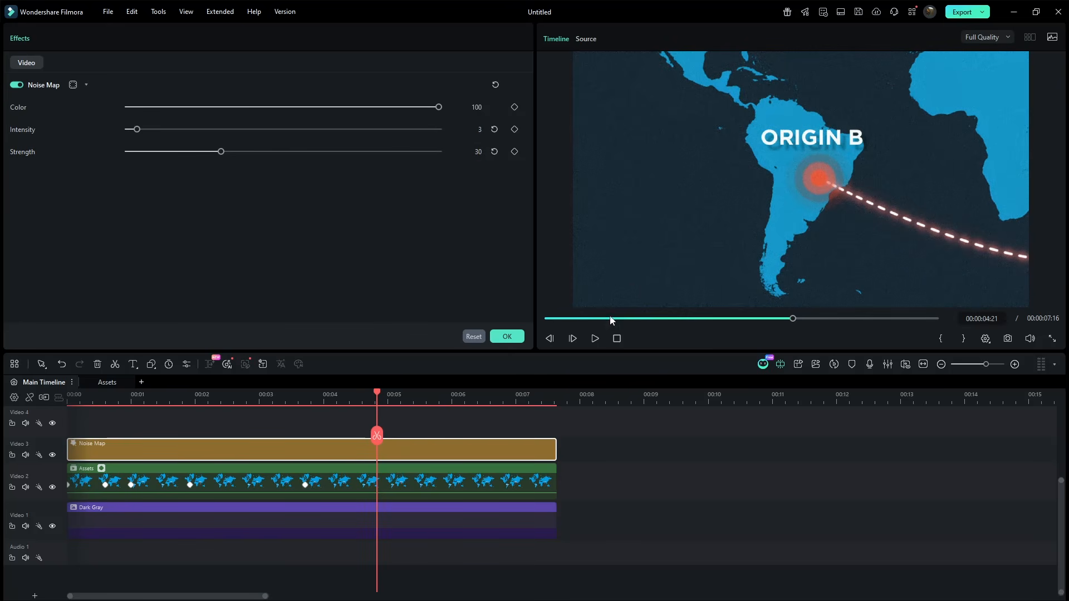
- Add a full-length Vignette Radius effect above Noise Map with opacity 20 and render the timeline preview
left_click(476, 413)
left_click_drag(388, 148, 72, 418)
left_click_drag(386, 426, 557, 427)
left_click_drag(432, 132, 191, 133)
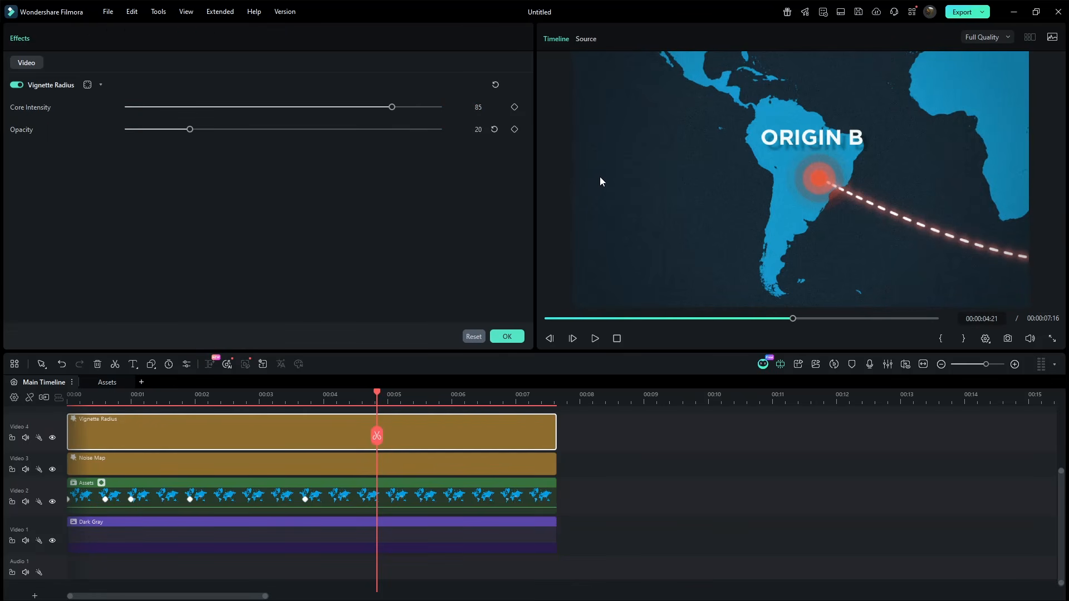
left_click(833, 364)
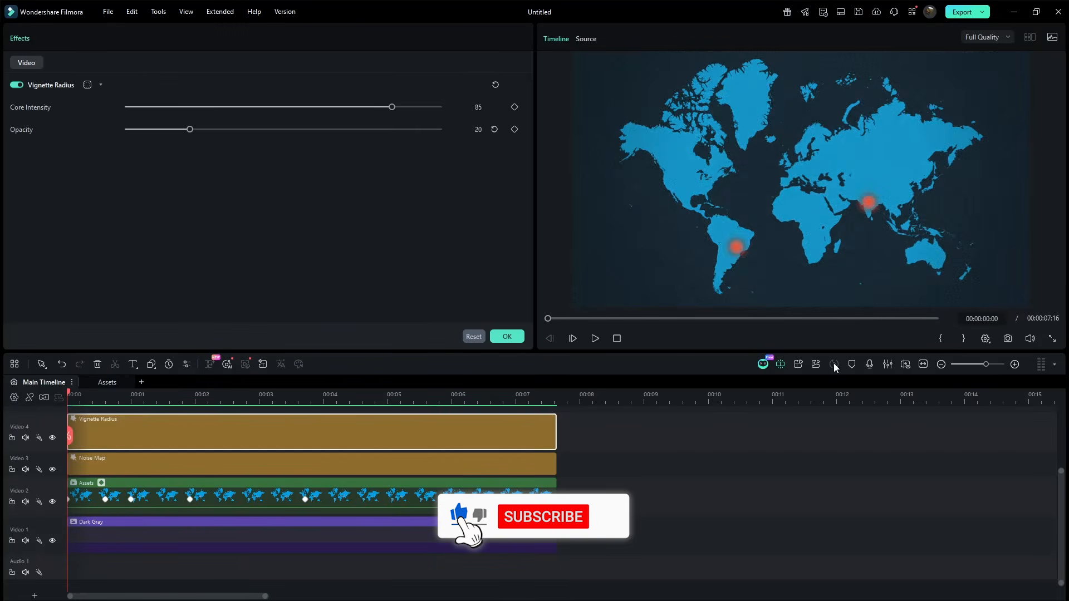